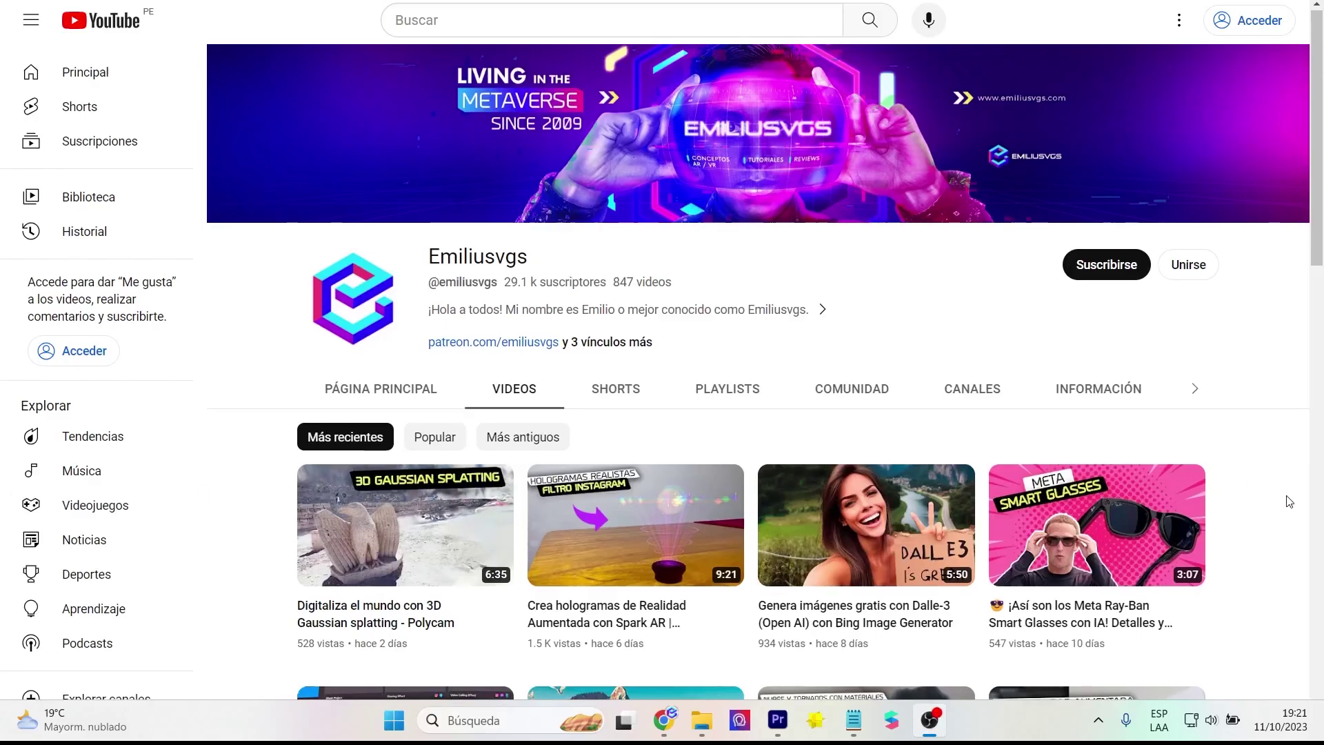
{"action": "scroll", "coordinate": [1295, 516], "scroll_direction": "down", "scroll_amount": 5}
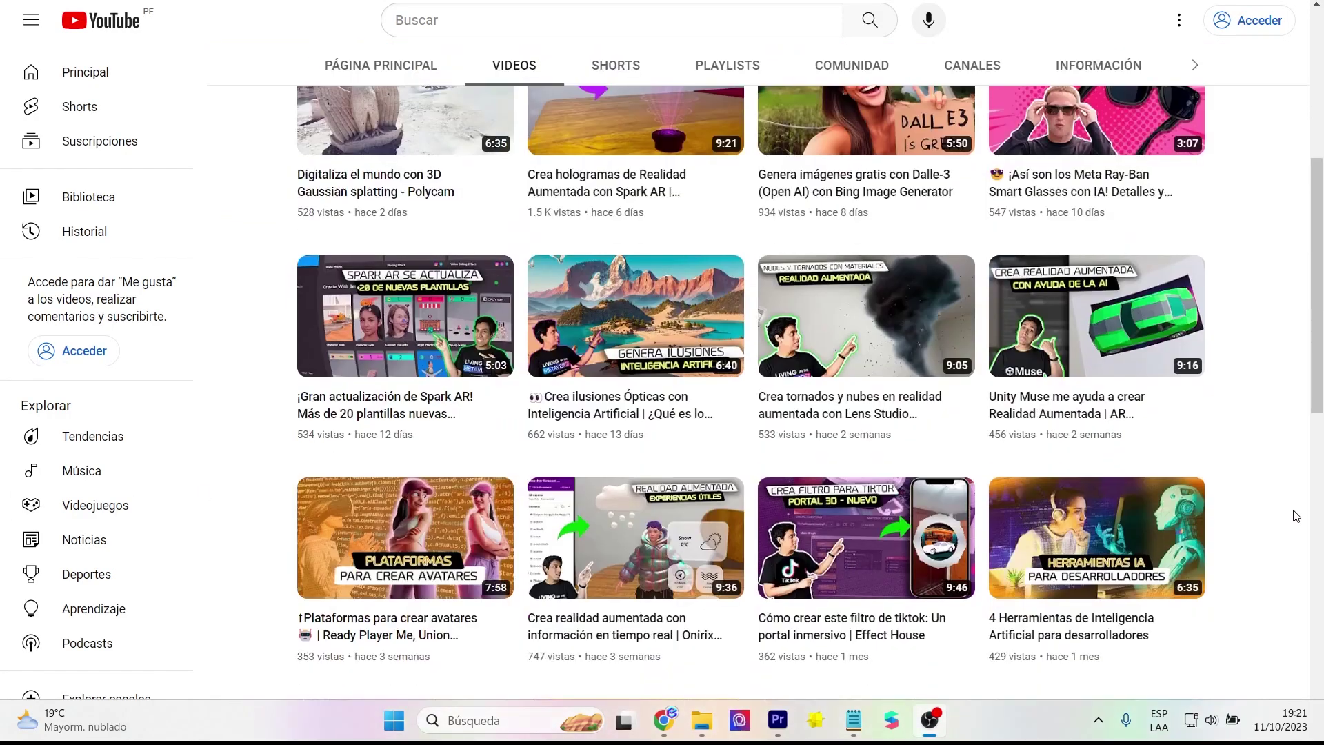
{"action": "scroll", "coordinate": [1295, 515], "scroll_direction": "down", "scroll_amount": 10}
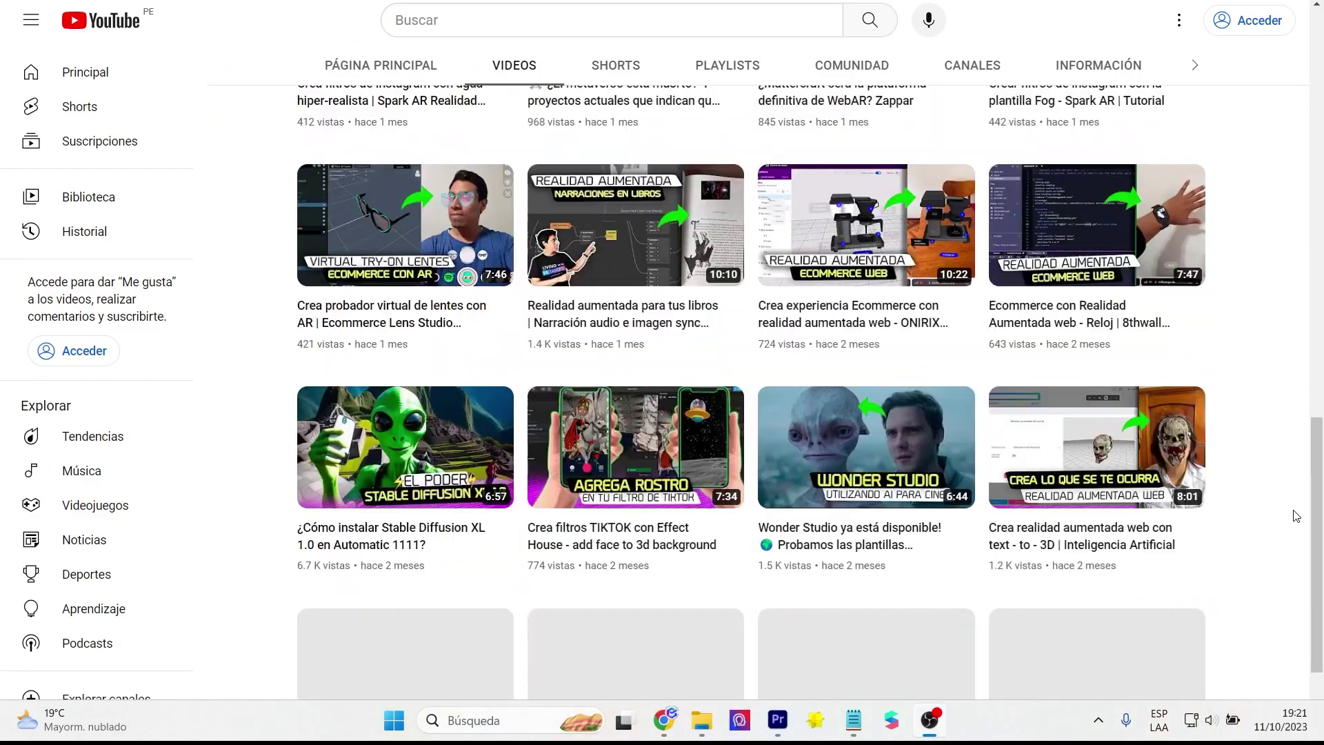
{"action": "scroll", "coordinate": [1295, 516], "scroll_direction": "down", "scroll_amount": 2}
{"action": "scroll", "coordinate": [1295, 516], "scroll_direction": "up", "scroll_amount": 17}
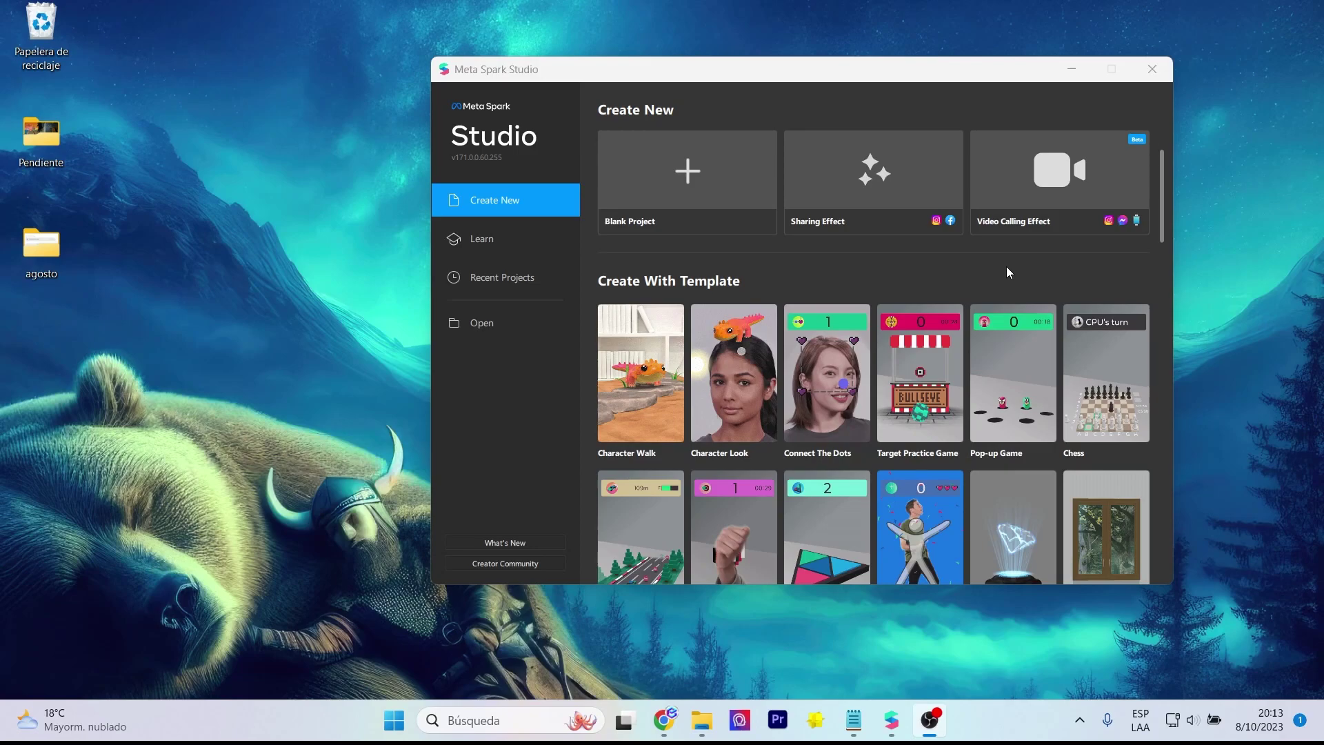
Step: Create a new project from the Hidden World template and maximize its window
{"action": "scroll", "coordinate": [1007, 266], "scroll_direction": "down", "scroll_amount": 5}
{"action": "left_click", "coordinate": [991, 423]}
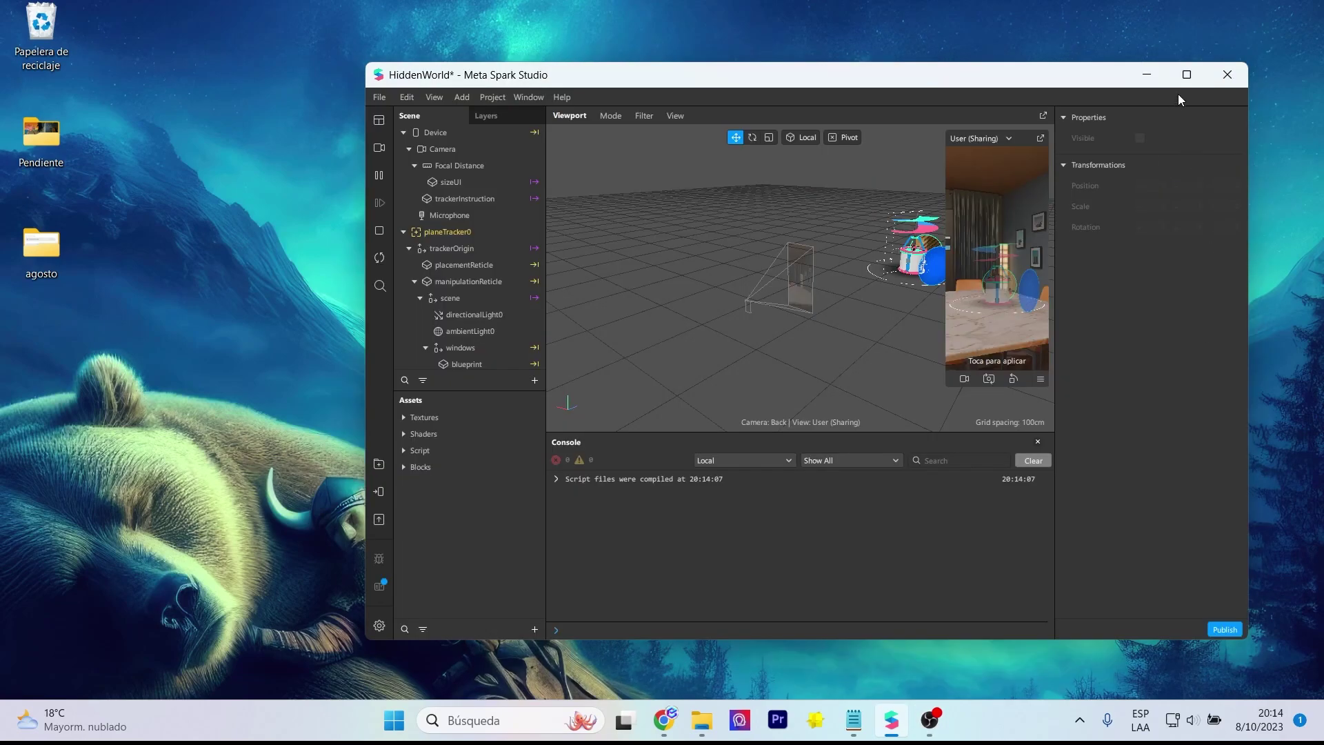
{"action": "left_click", "coordinate": [1187, 76]}
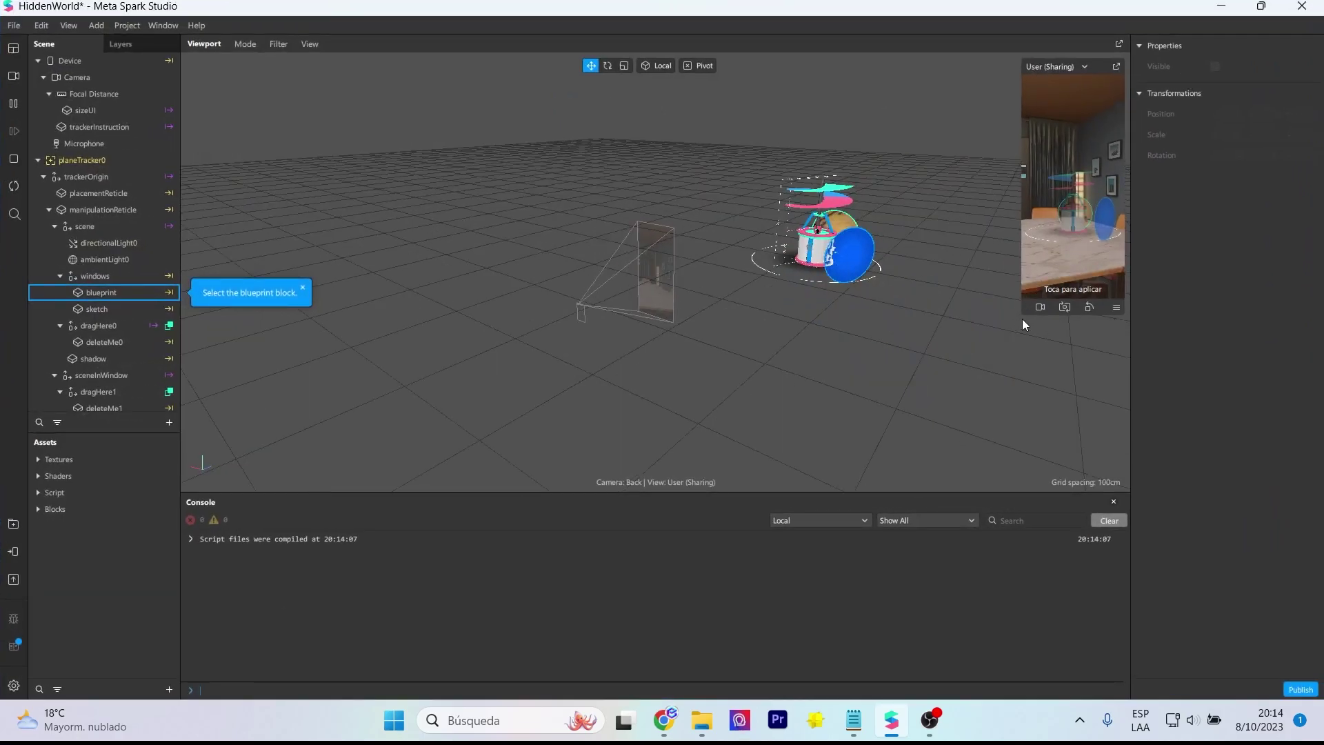
Step: Enlarge the device preview and enable touch simulation in it so the 3D scene can be placed on the table
{"action": "left_click_drag", "start_coordinate": [1024, 312], "coordinate": [956, 431]}
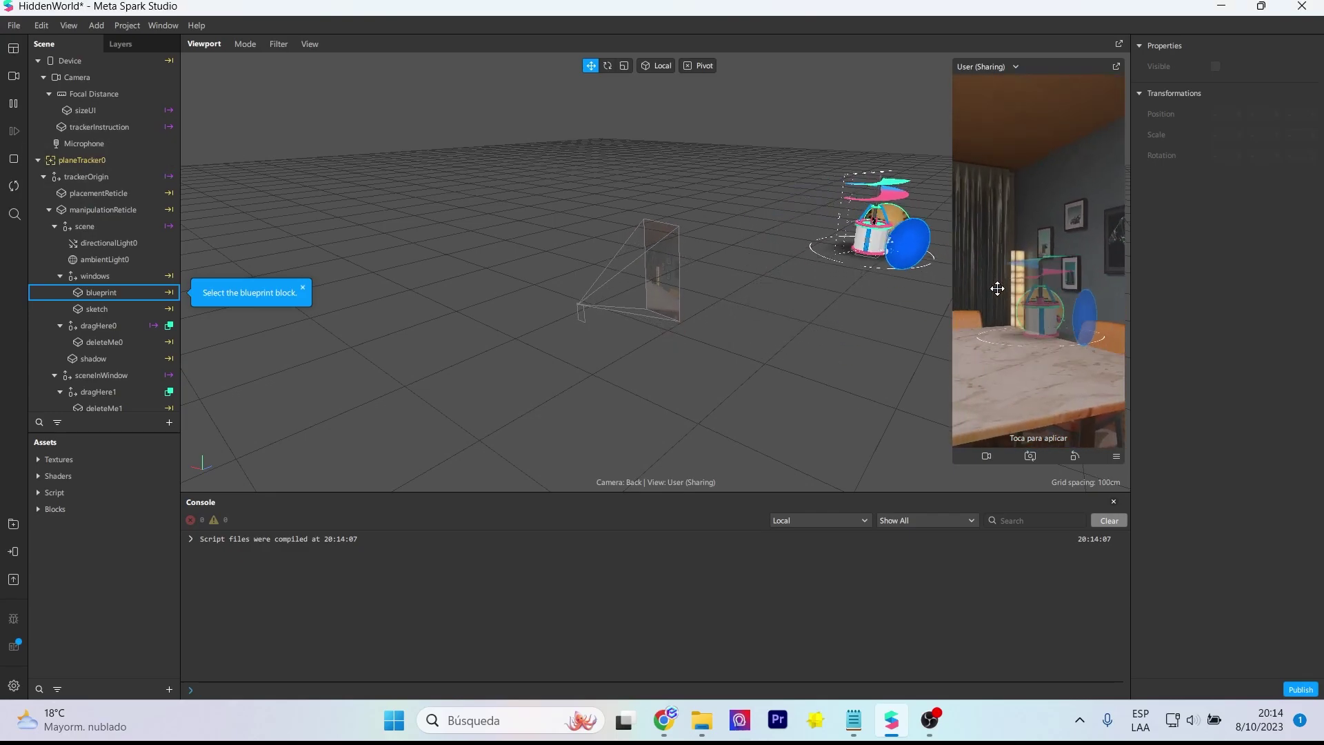
{"action": "left_click", "coordinate": [1118, 459]}
{"action": "left_click", "coordinate": [1156, 458]}
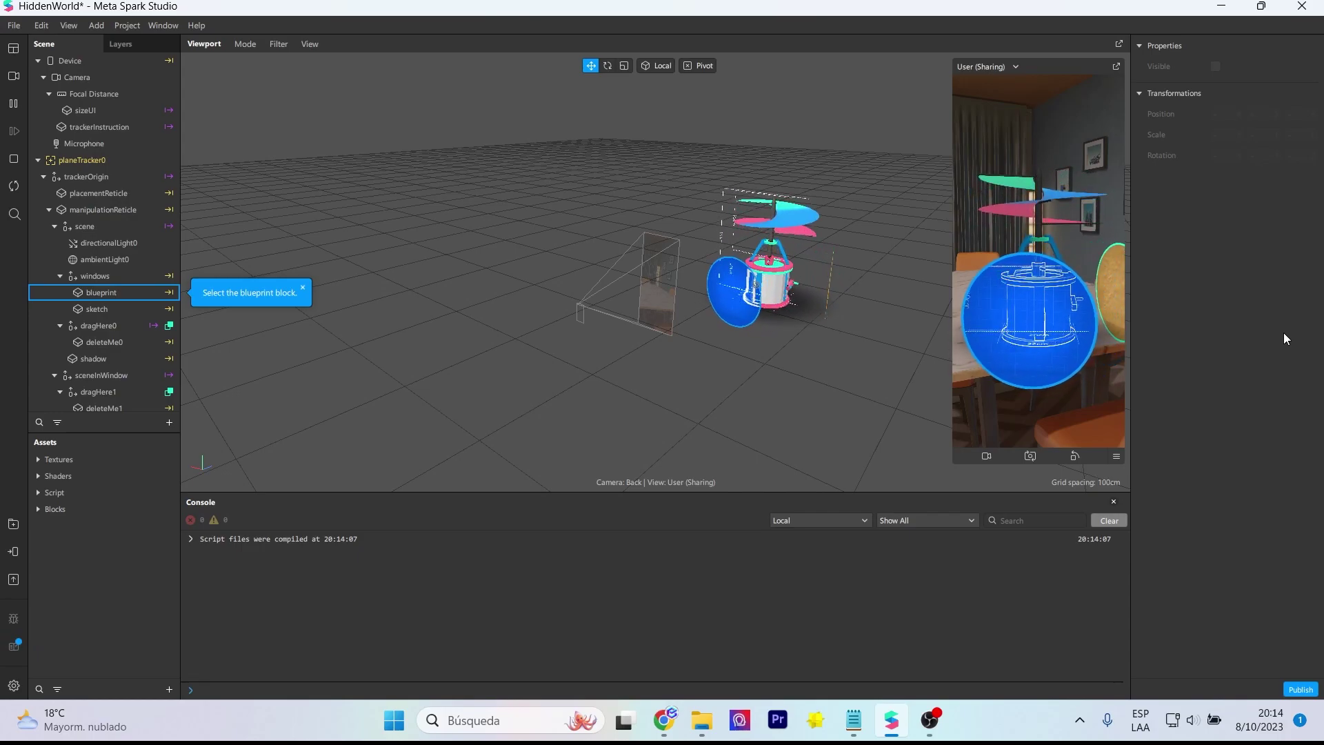
Step: Examine the properties of the scene objects, from sizeUI and planeTracker0 through trackerOrigin and placementReticle to the windows group
{"action": "left_click", "coordinate": [76, 93]}
{"action": "left_click", "coordinate": [81, 112]}
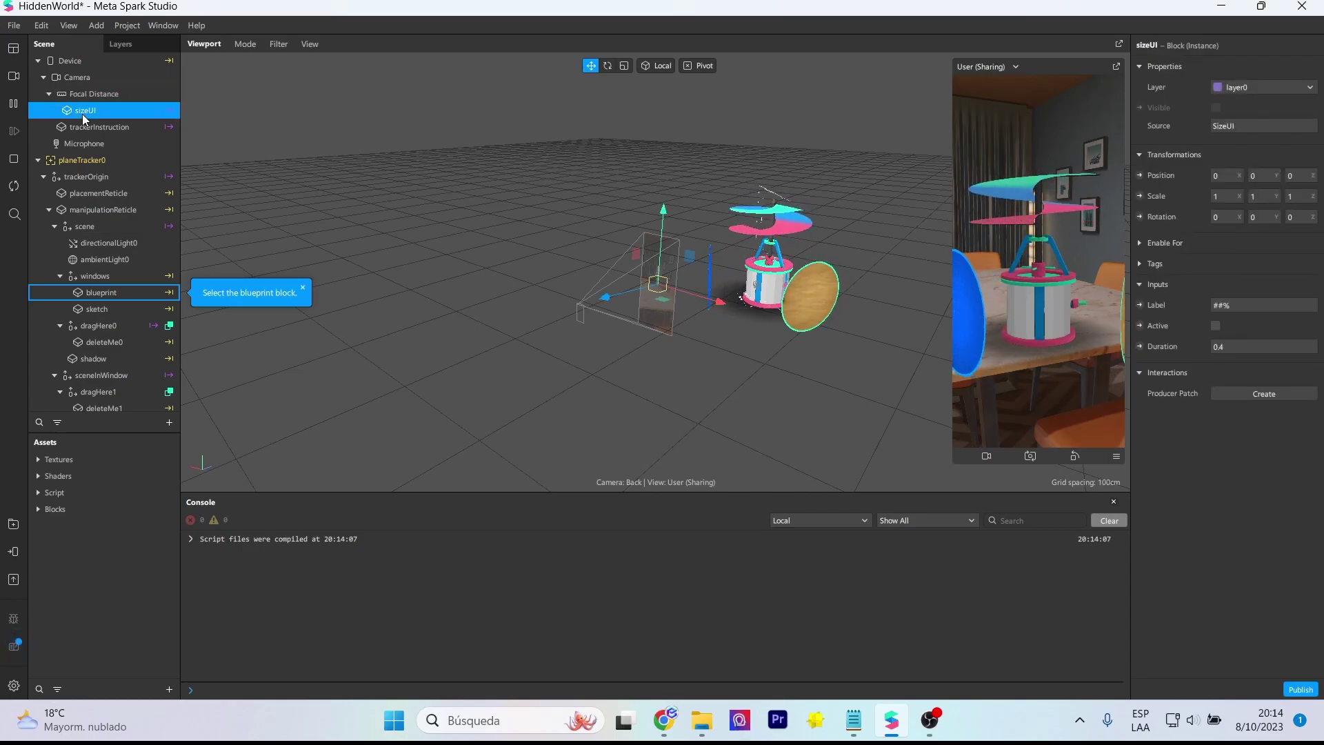
{"action": "left_click", "coordinate": [88, 164]}
{"action": "left_click", "coordinate": [99, 178]}
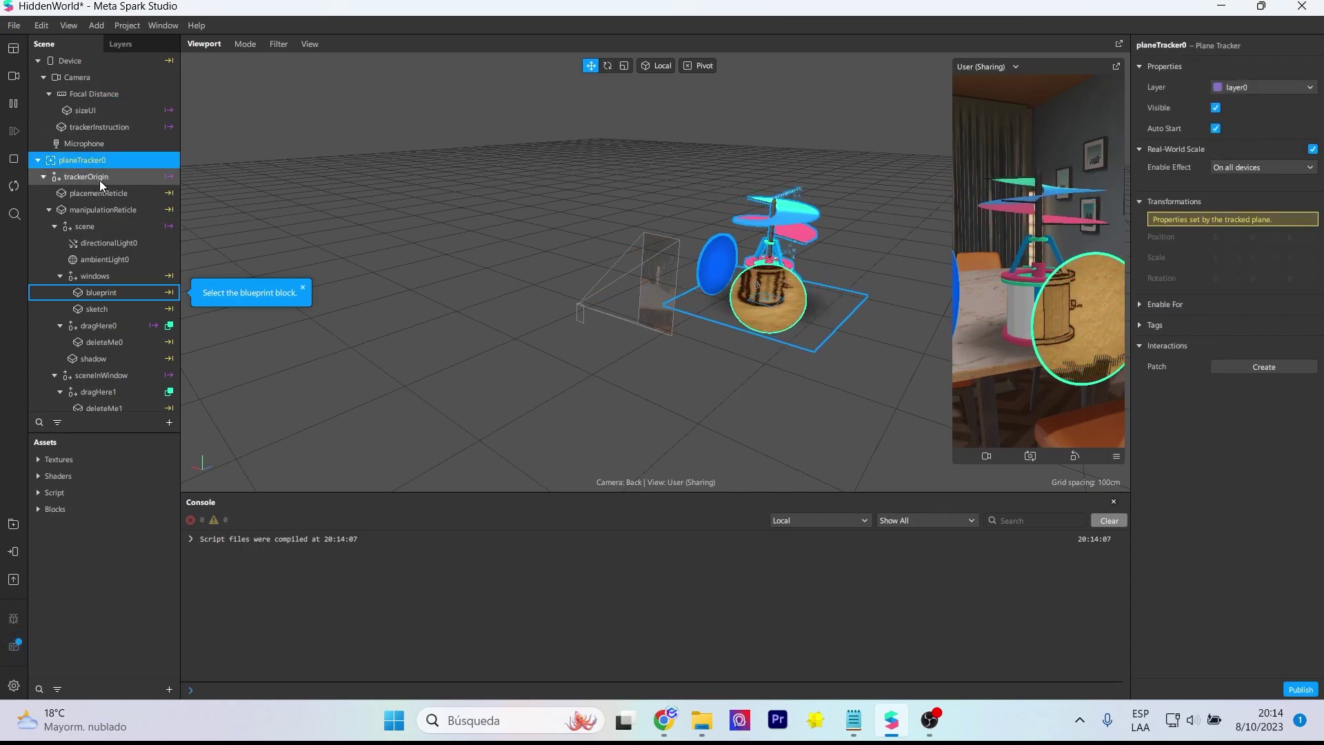
{"action": "left_click", "coordinate": [107, 195]}
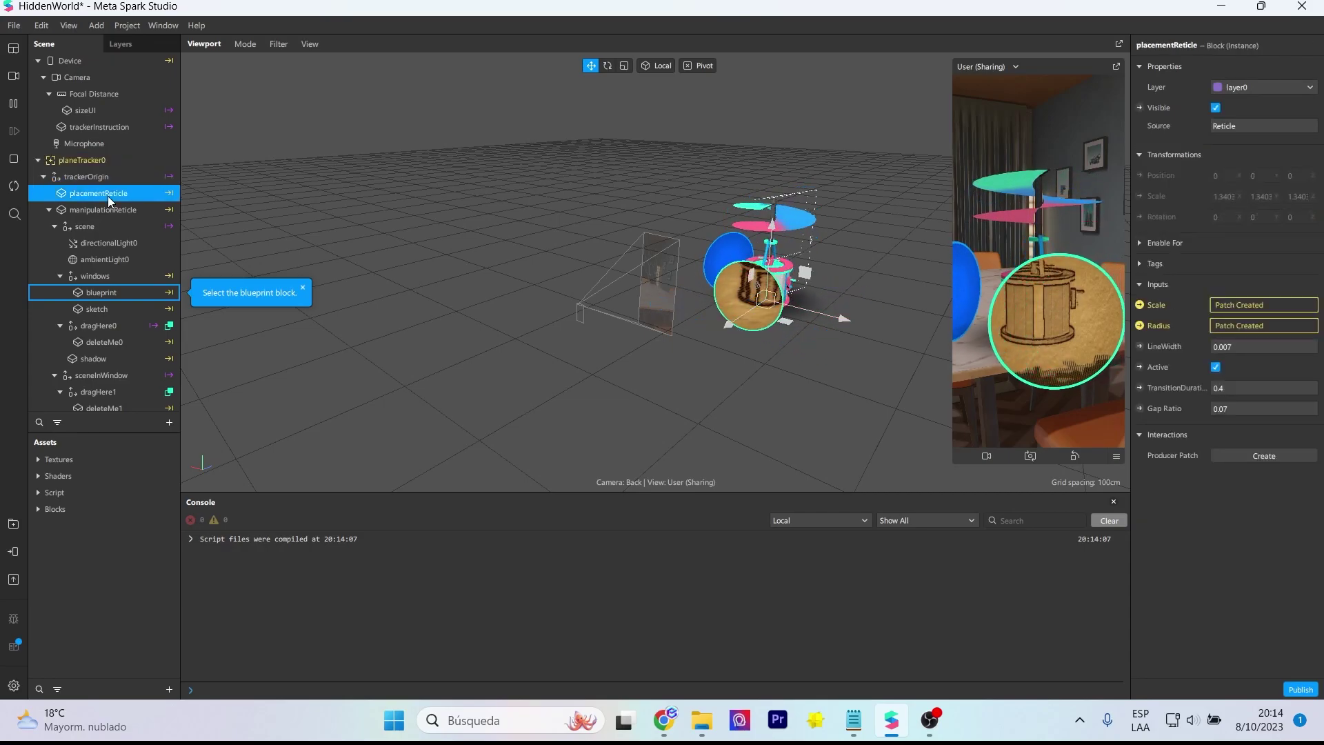
{"action": "left_click", "coordinate": [87, 163]}
{"action": "left_click", "coordinate": [100, 179]}
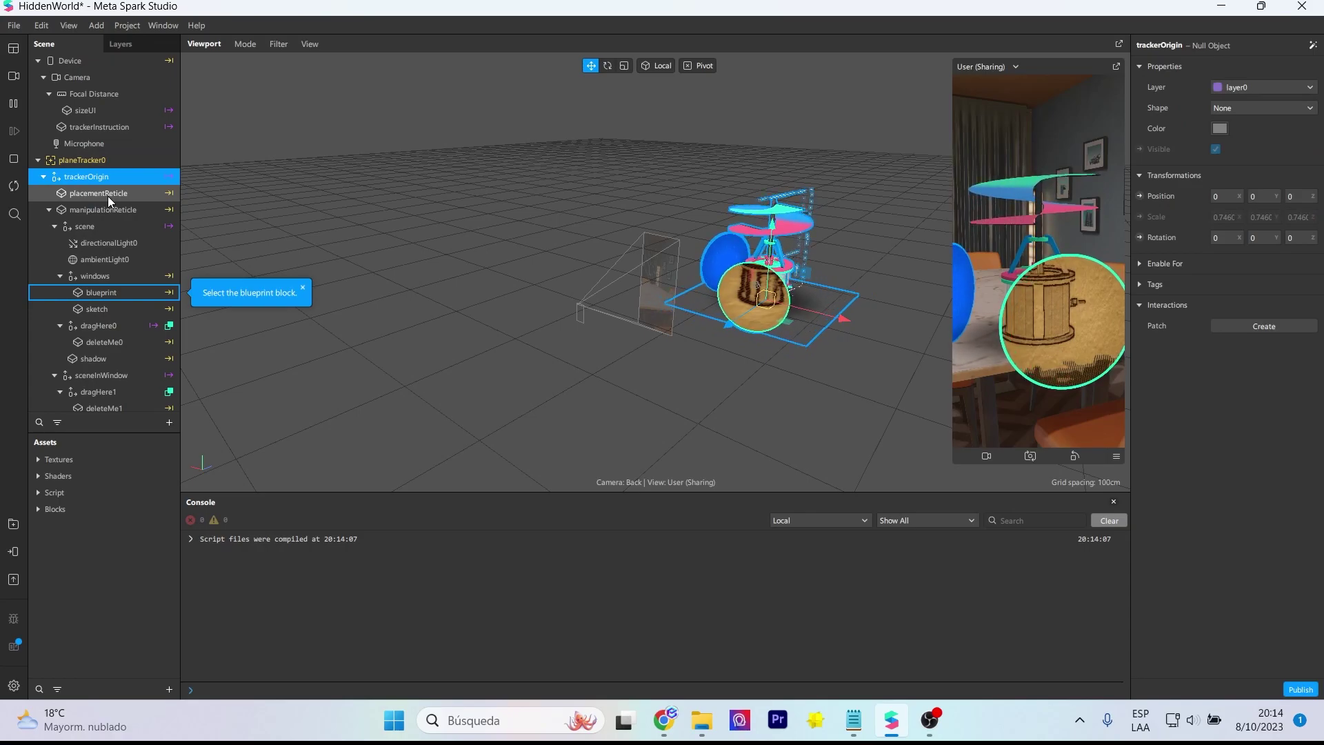
{"action": "left_click", "coordinate": [108, 195]}
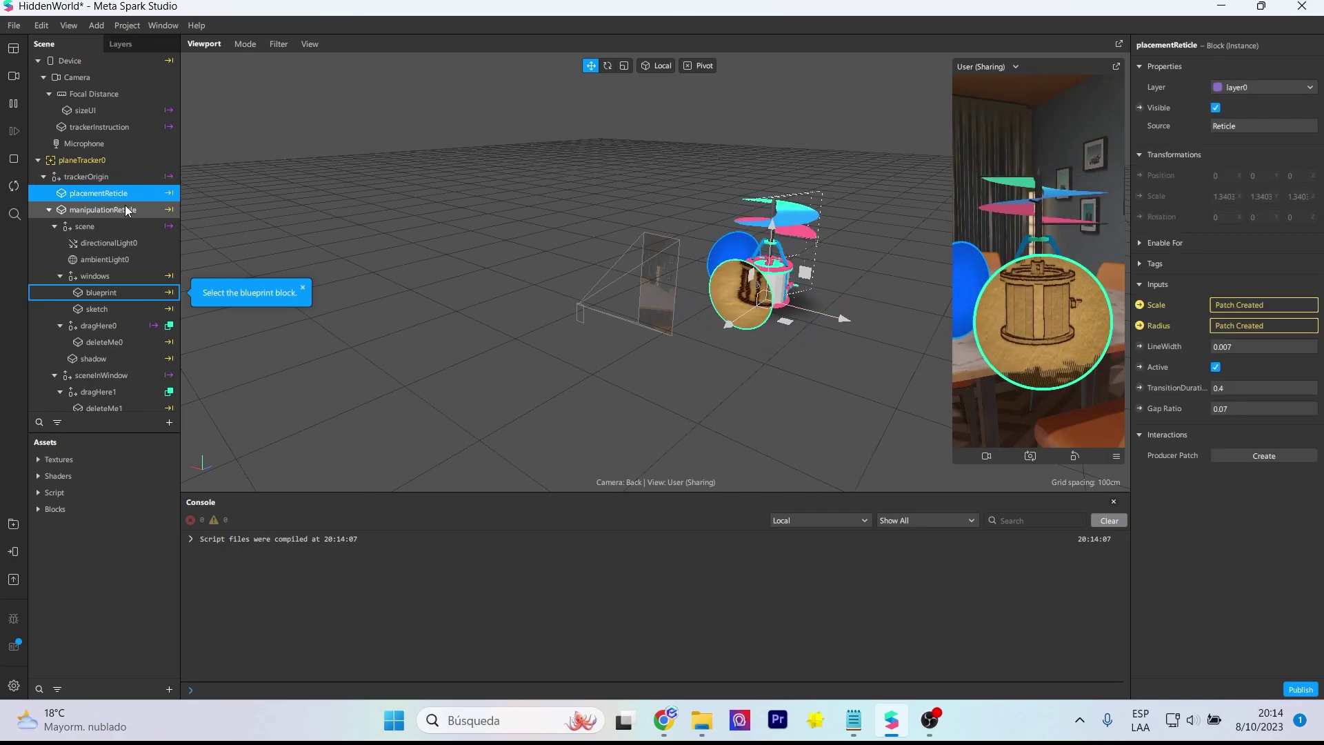
{"action": "left_click", "coordinate": [123, 275]}
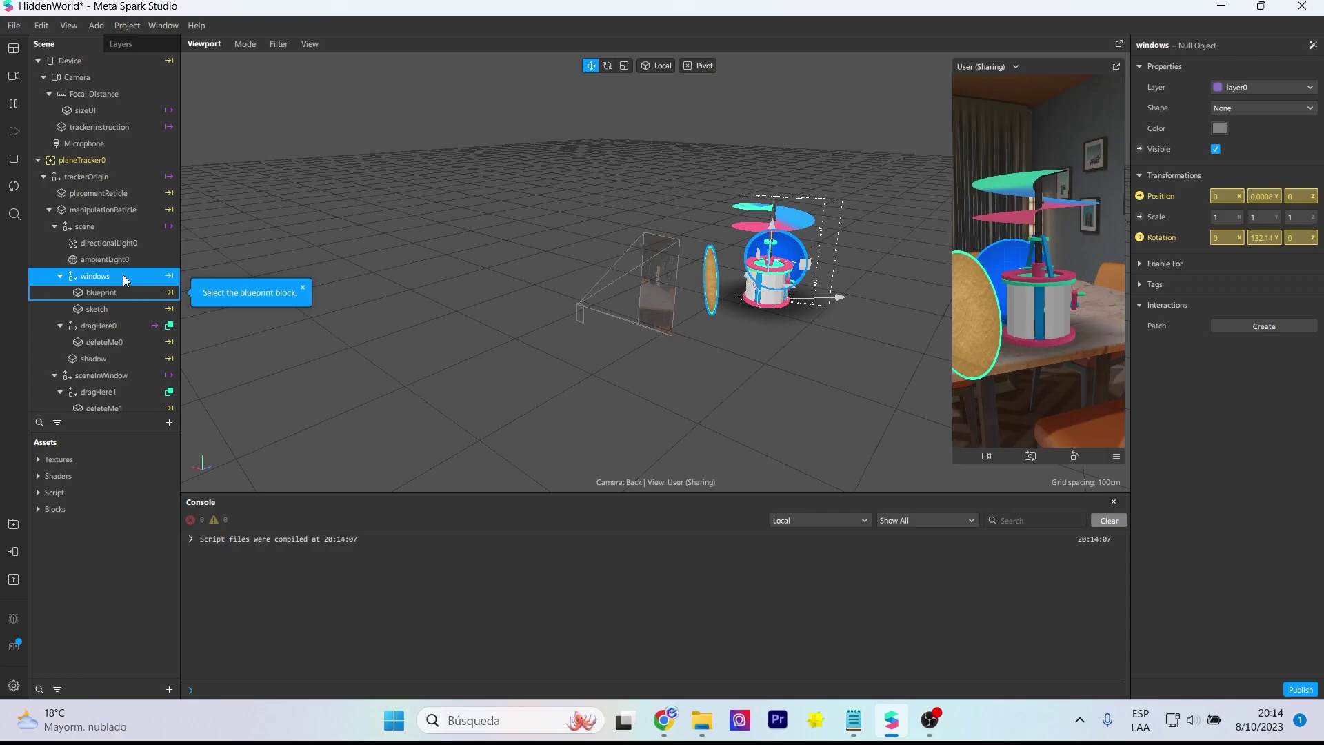
Step: Hide the blueprint block and make it visible again
{"action": "left_click", "coordinate": [122, 291]}
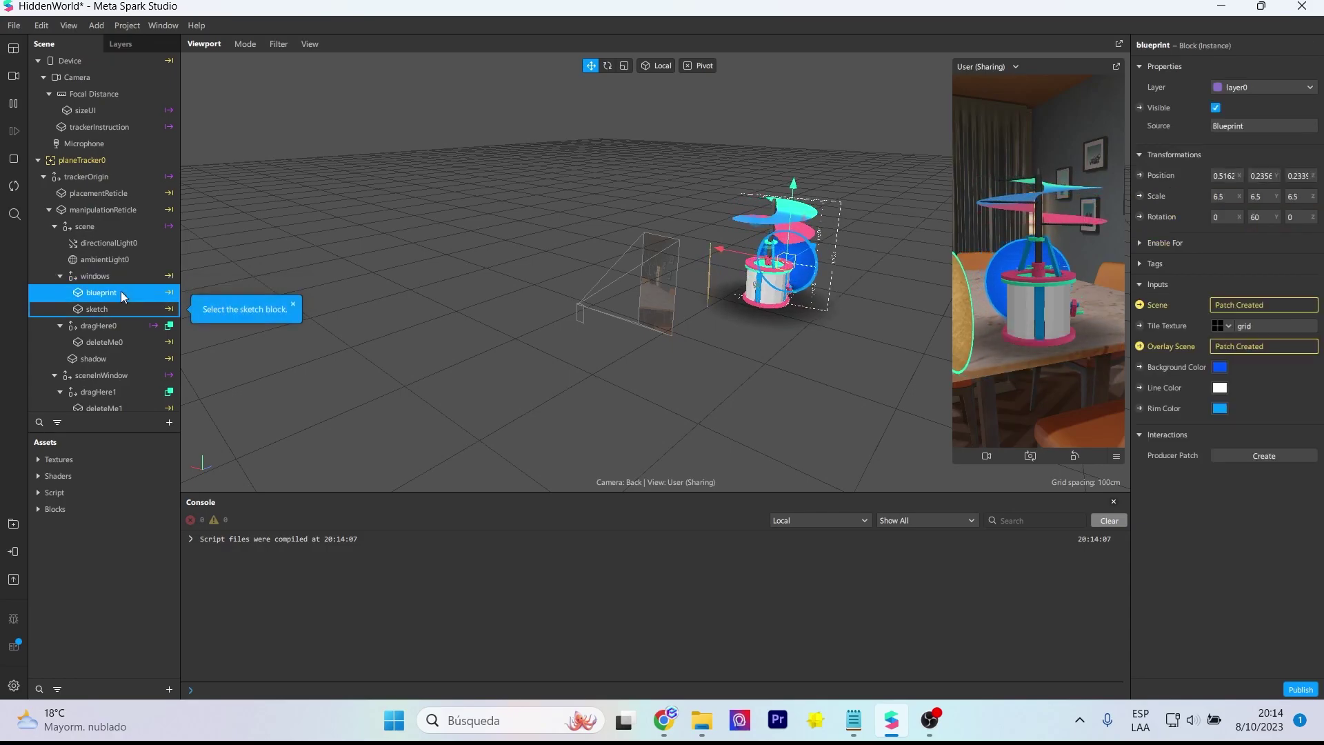
{"action": "left_click", "coordinate": [1216, 109]}
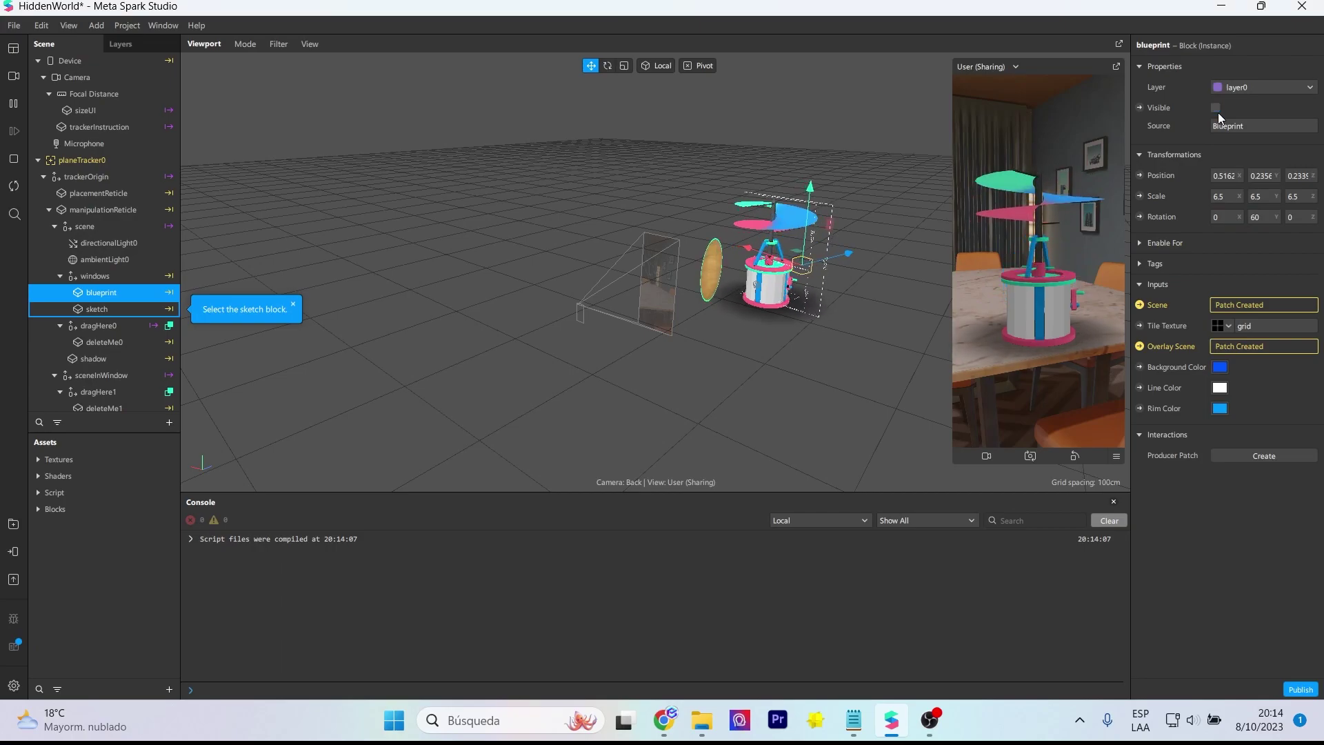
{"action": "left_click", "coordinate": [1215, 108]}
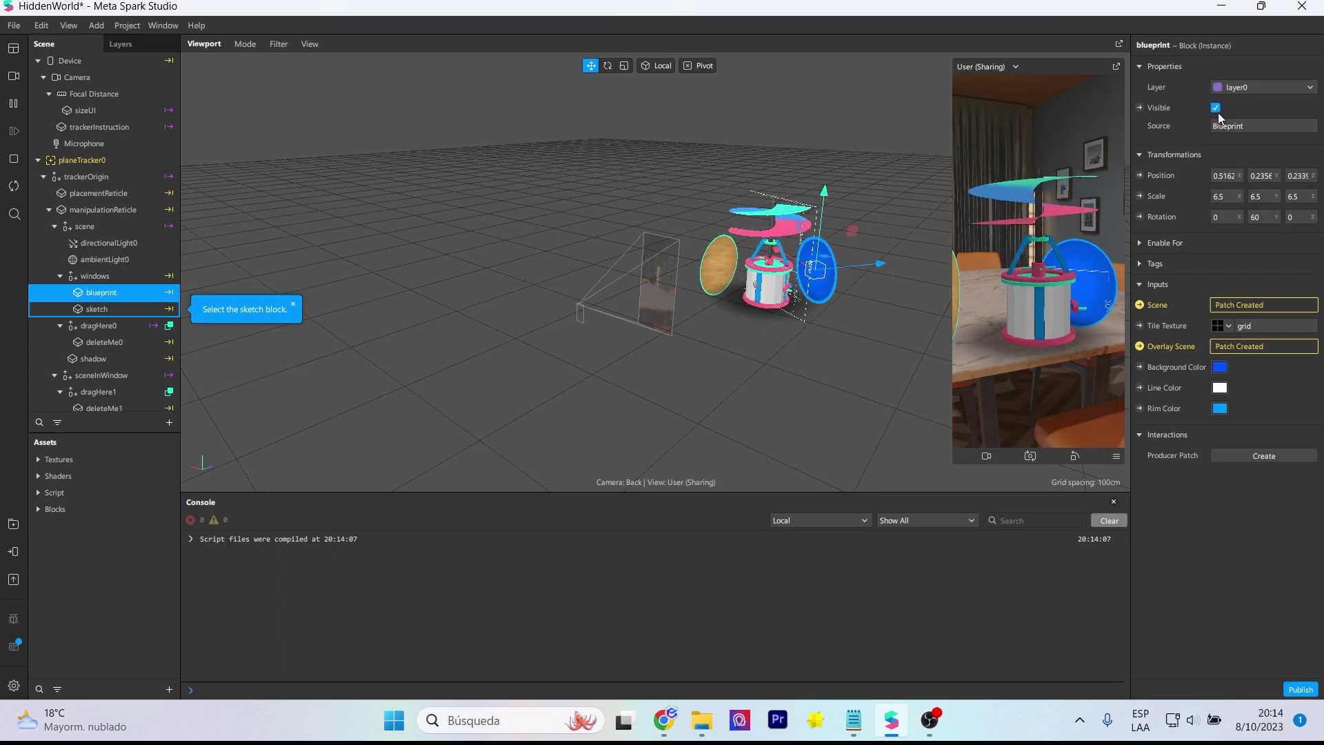
Step: Try yellow as the blueprint block's line color and undo the change
{"action": "left_click", "coordinate": [1220, 387]}
{"action": "left_click", "coordinate": [781, 239]}
{"action": "left_click", "coordinate": [734, 488]}
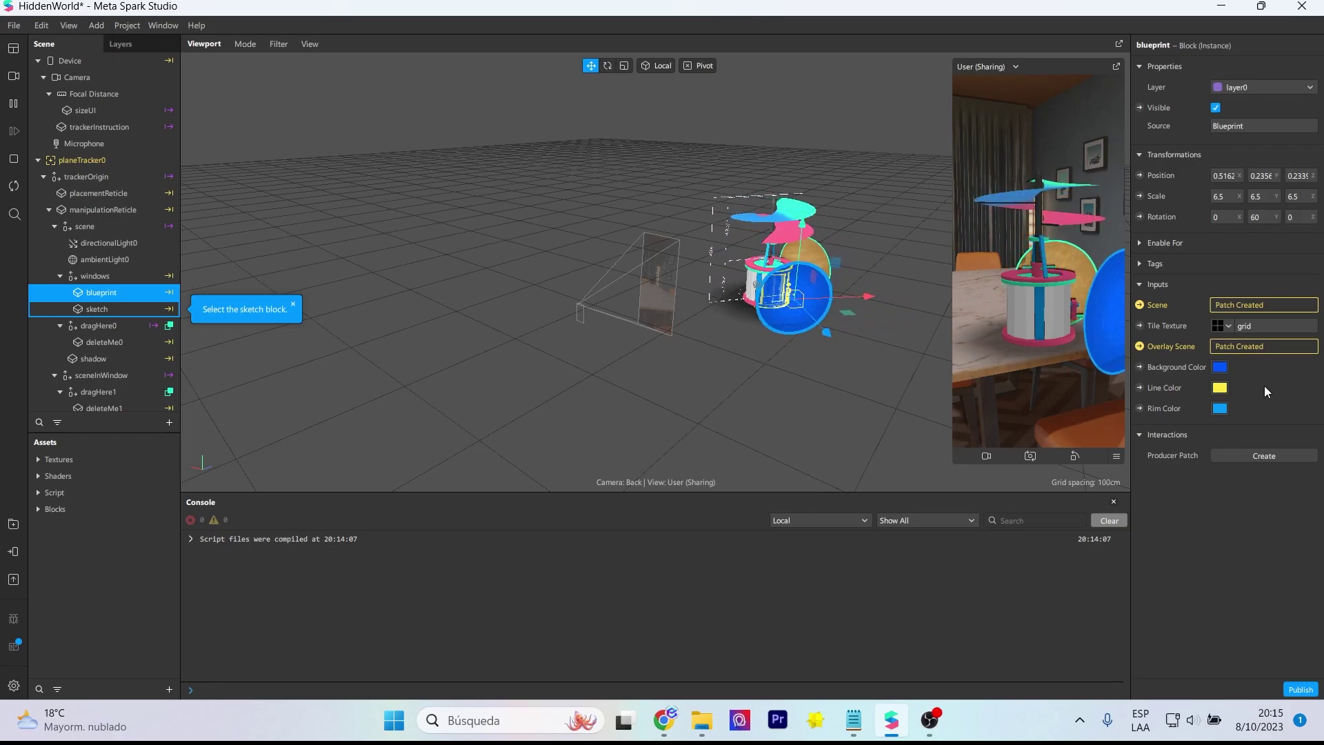
{"action": "key", "text": "ctrl+z"}
Step: Set the blueprint block's line color to black (#000000) and its rim color to green (#00ff00)
{"action": "left_click", "coordinate": [1219, 387]}
{"action": "left_click", "coordinate": [500, 307]}
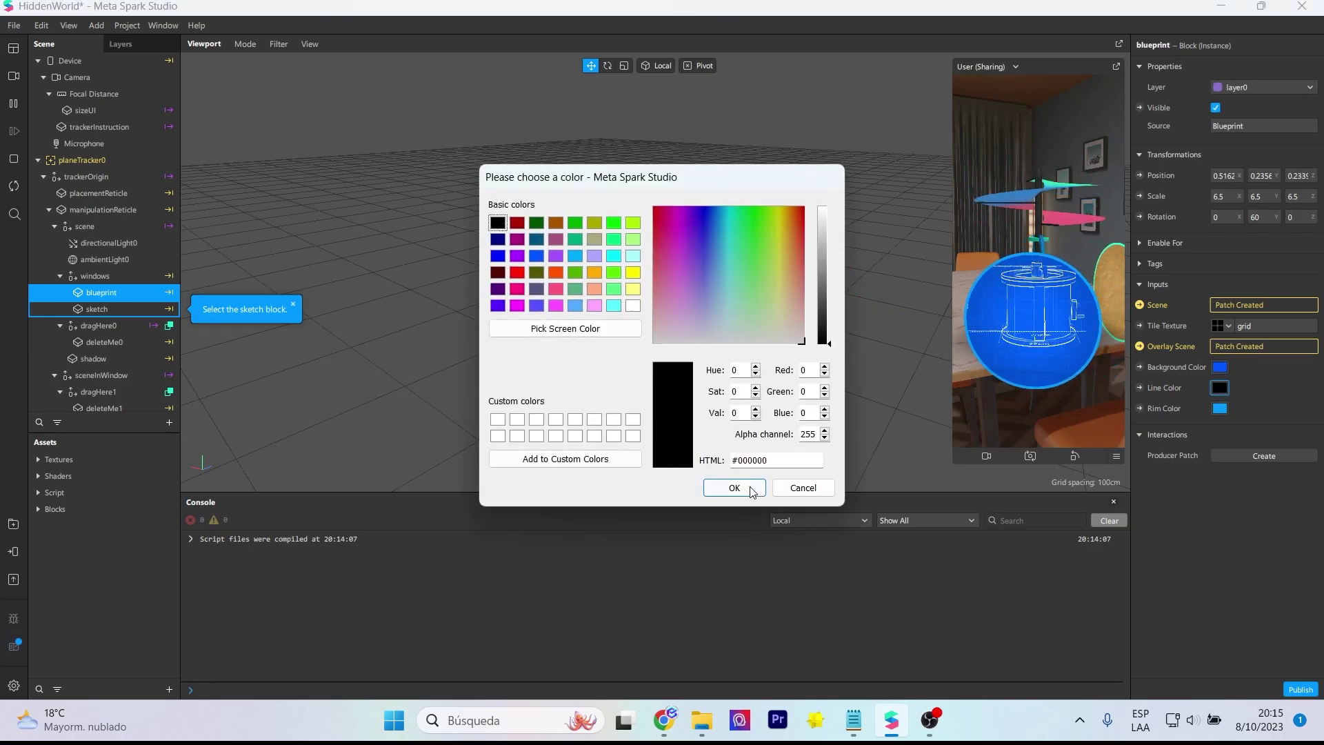
{"action": "left_click", "coordinate": [735, 489]}
{"action": "left_click", "coordinate": [1219, 408]}
{"action": "left_click", "coordinate": [559, 222]}
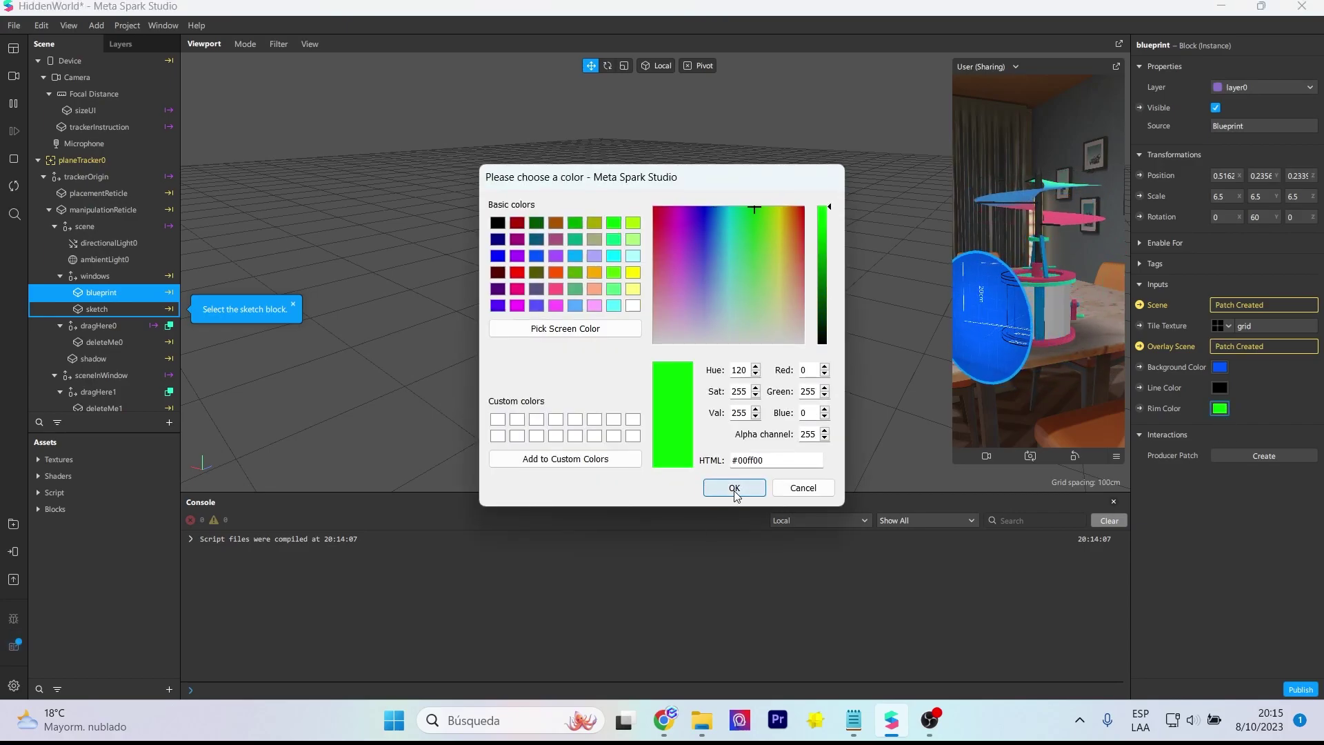
{"action": "left_click", "coordinate": [721, 487]}
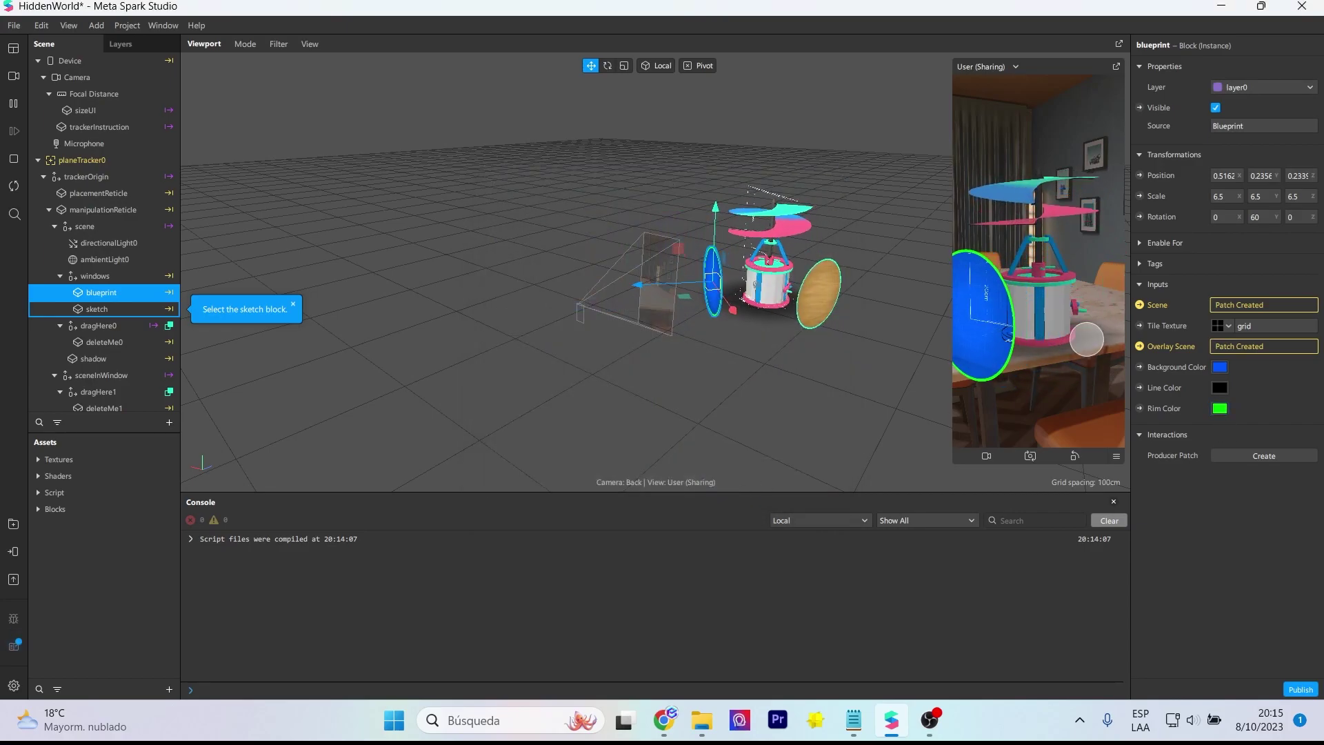
Step: Change the sketch block's Sketch Color 1 to orange-red and its rim color to light orange
{"action": "left_click", "coordinate": [93, 309]}
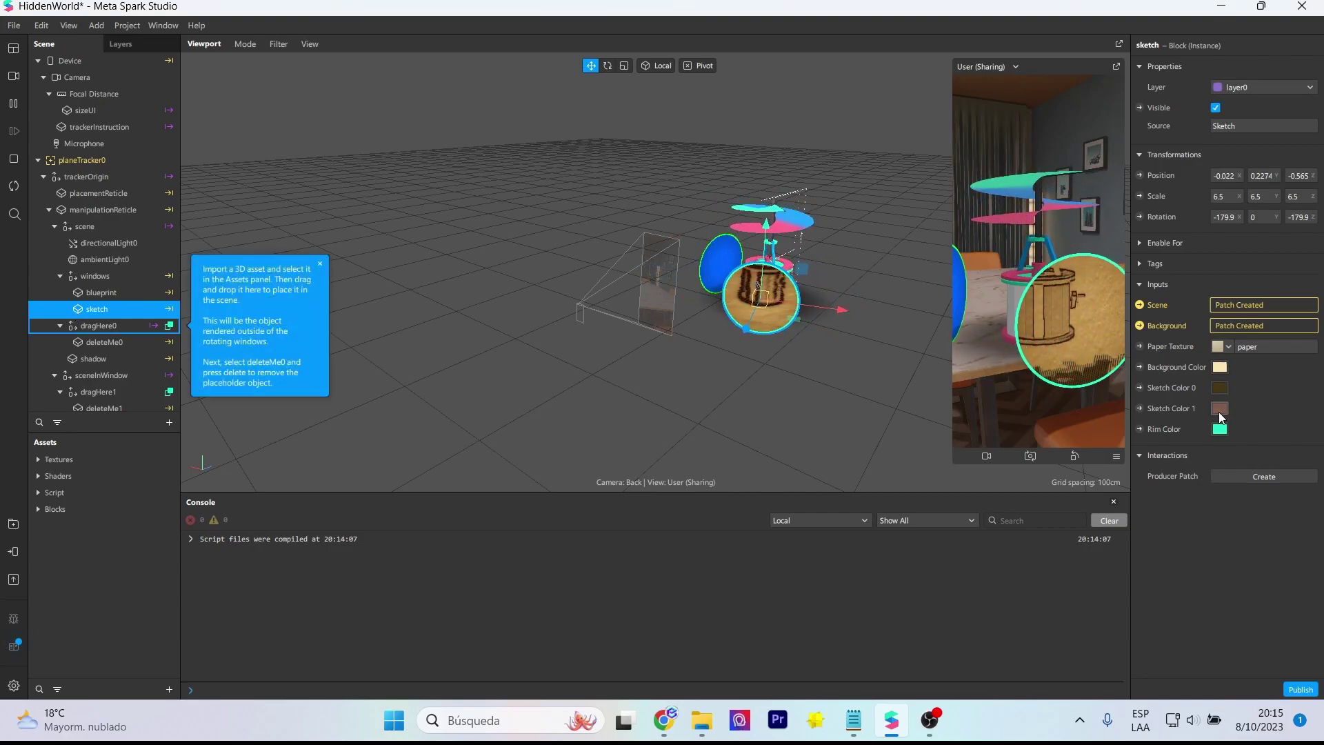
{"action": "left_click", "coordinate": [1219, 408]}
{"action": "left_click", "coordinate": [557, 274]}
{"action": "left_click", "coordinate": [734, 487]}
{"action": "left_click", "coordinate": [1220, 429]}
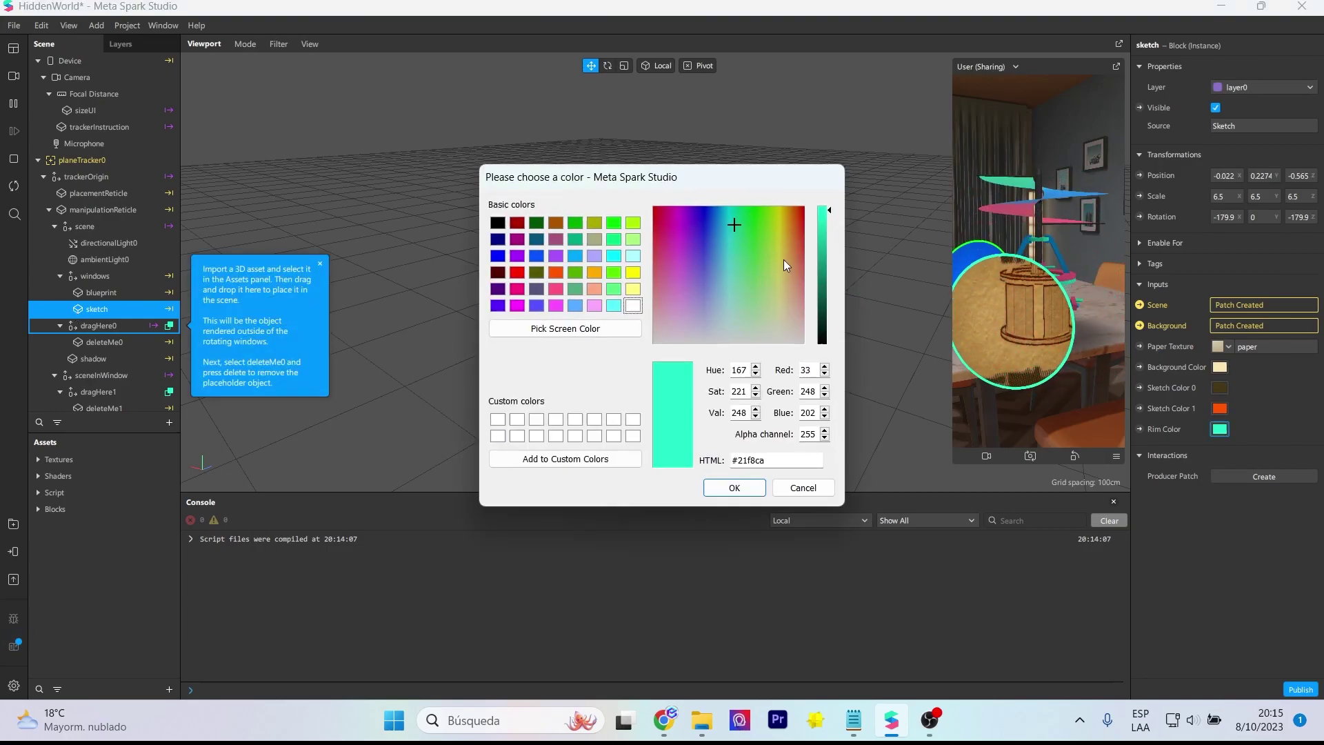
{"action": "left_click", "coordinate": [790, 232]}
{"action": "left_click", "coordinate": [733, 487]}
Step: Try the grid texture as the sketch block's paper texture and restore the paper texture
{"action": "left_click", "coordinate": [1228, 347]}
{"action": "left_click", "coordinate": [1267, 367]}
{"action": "scroll", "coordinate": [723, 272], "scroll_direction": "up", "scroll_amount": 5}
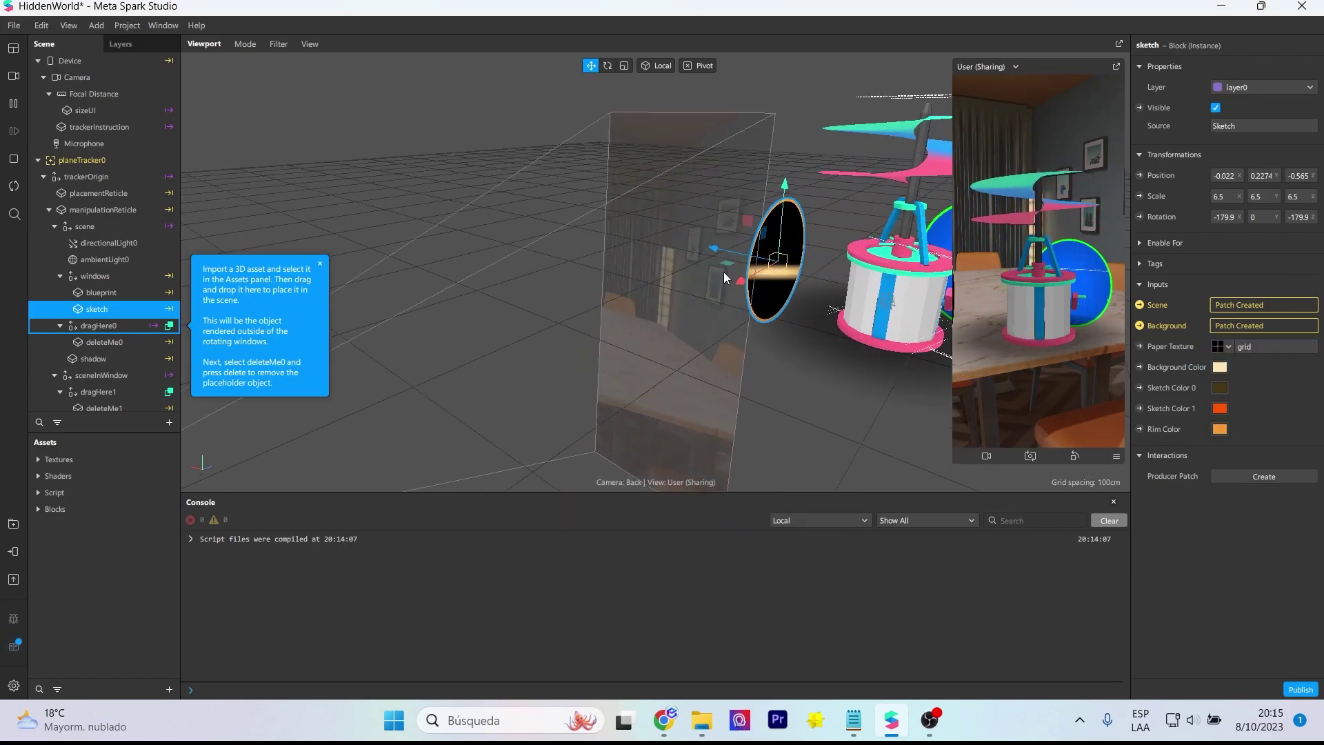
{"action": "left_click", "coordinate": [780, 344]}
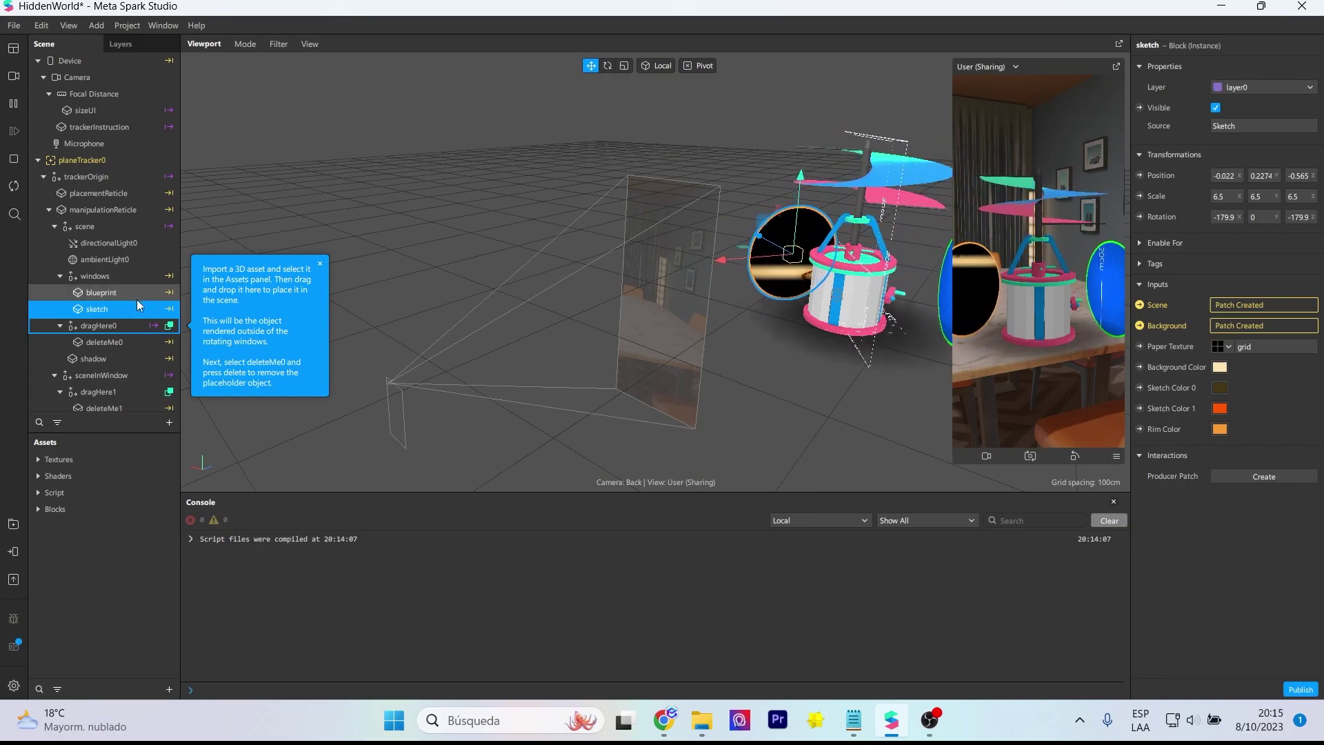
{"action": "left_click", "coordinate": [1229, 325]}
{"action": "left_click", "coordinate": [1271, 358]}
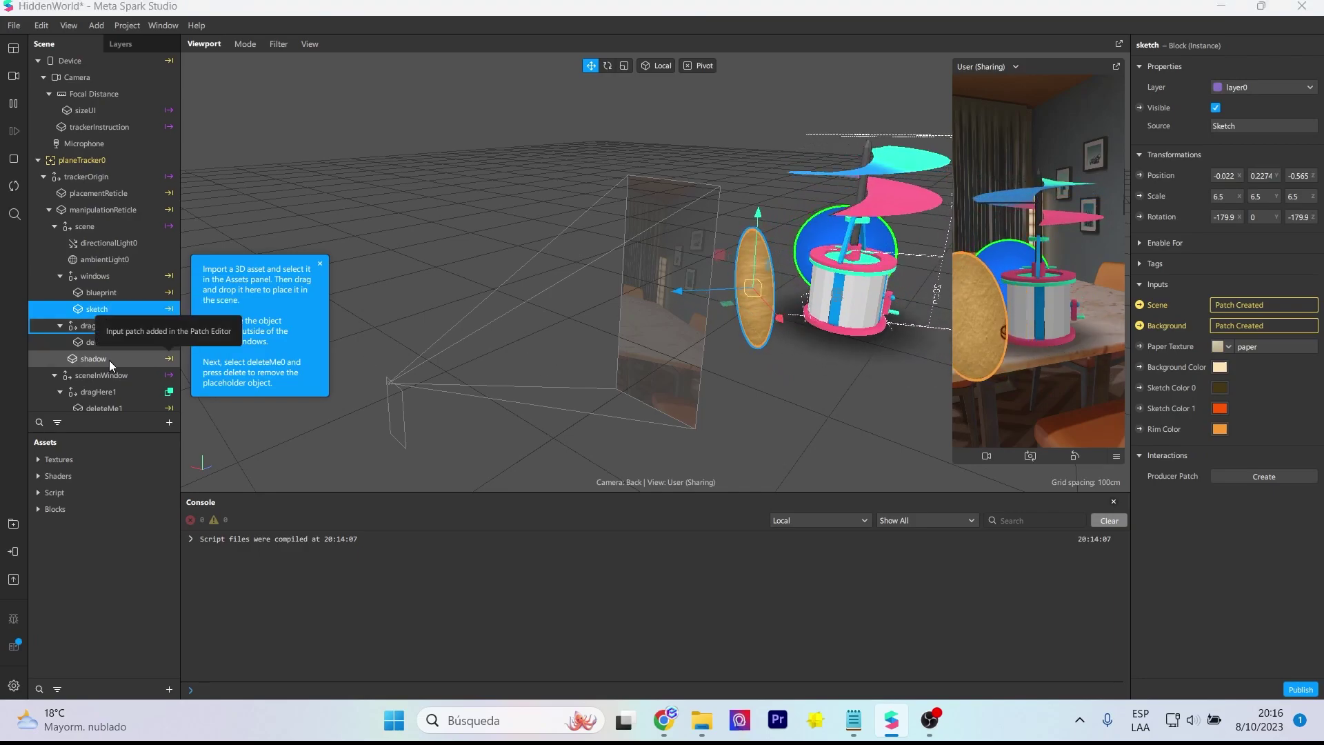
Step: Hide the deleteMe0 placeholder model and show it again, and select the sceneInWindow group
{"action": "left_click", "coordinate": [97, 340]}
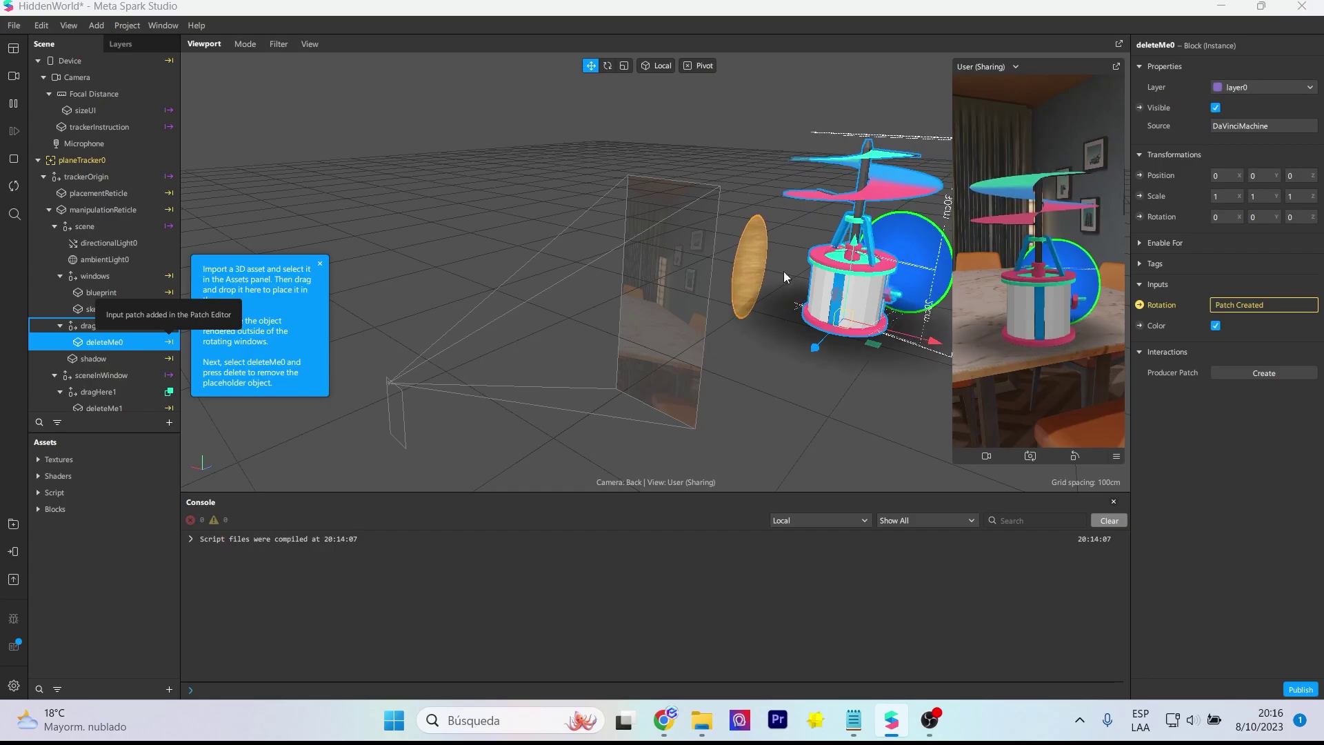
{"action": "left_click", "coordinate": [1216, 107]}
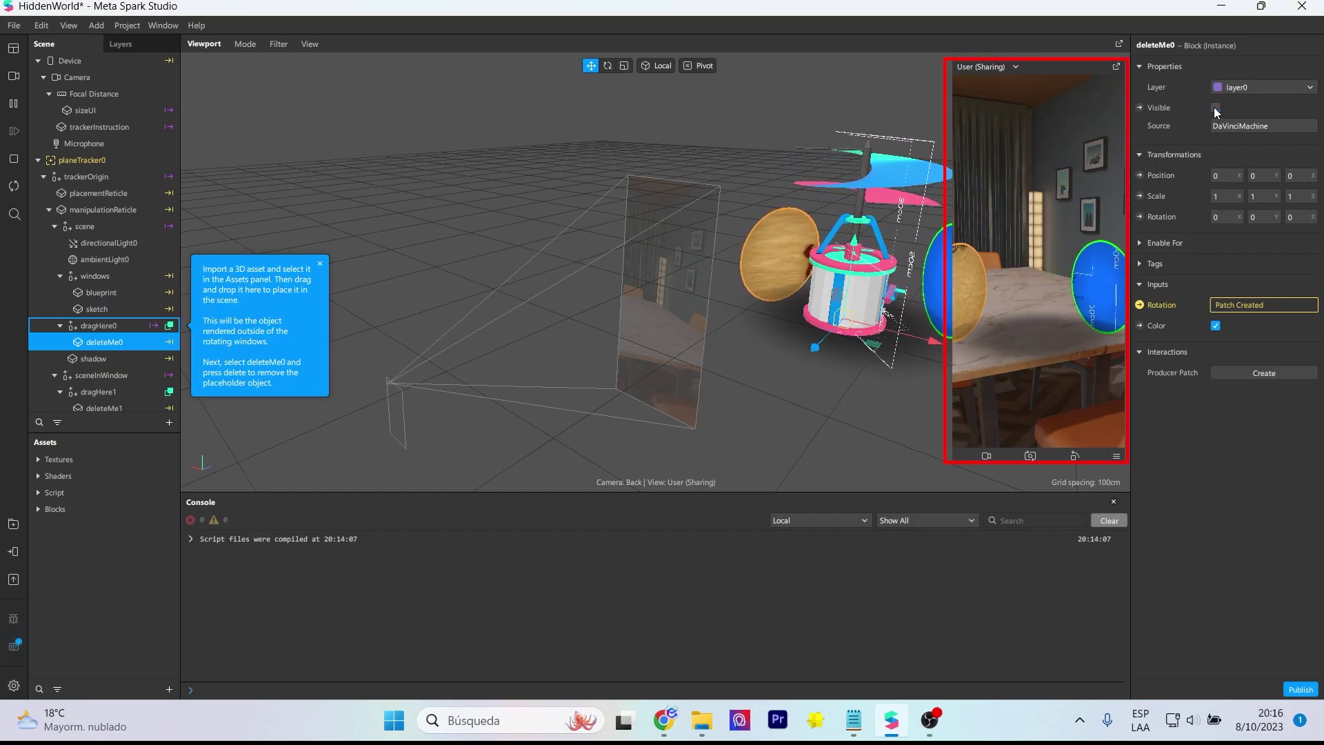
{"action": "left_click", "coordinate": [1215, 107]}
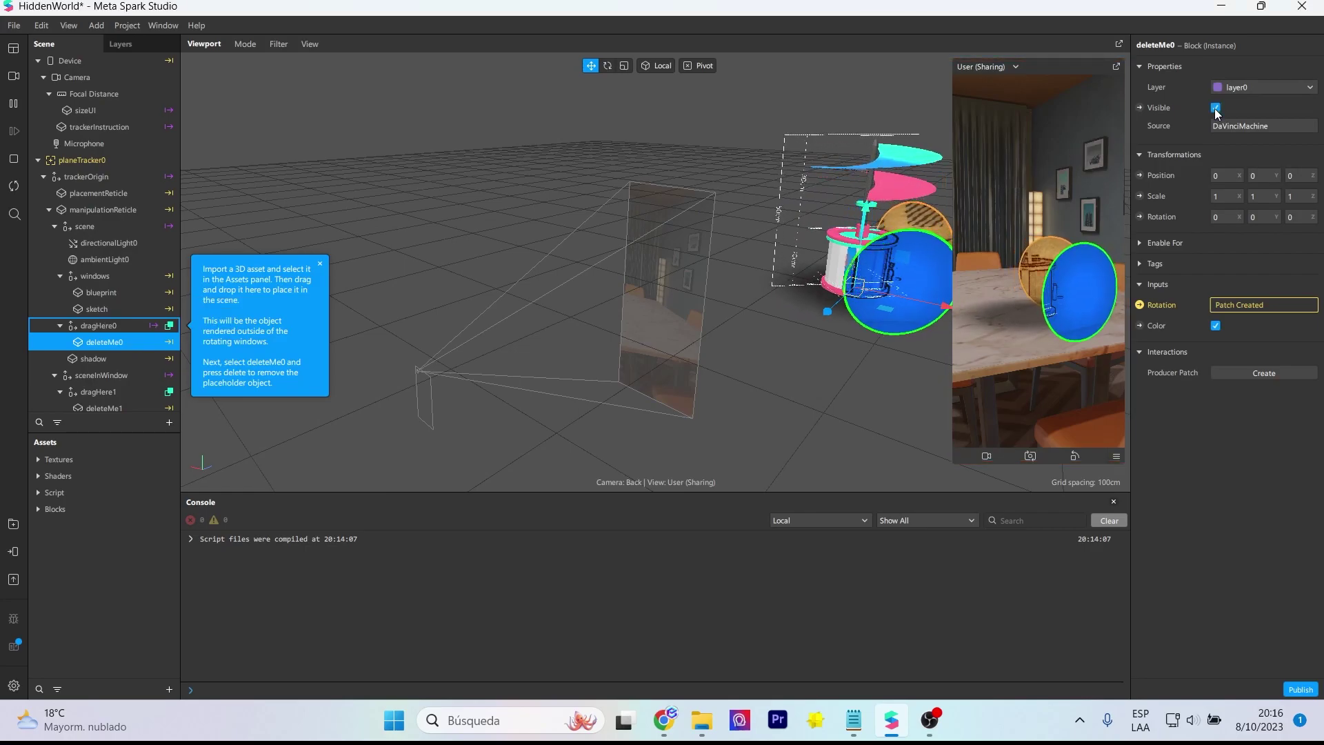
{"action": "scroll", "coordinate": [117, 384], "scroll_direction": "down", "scroll_amount": 1}
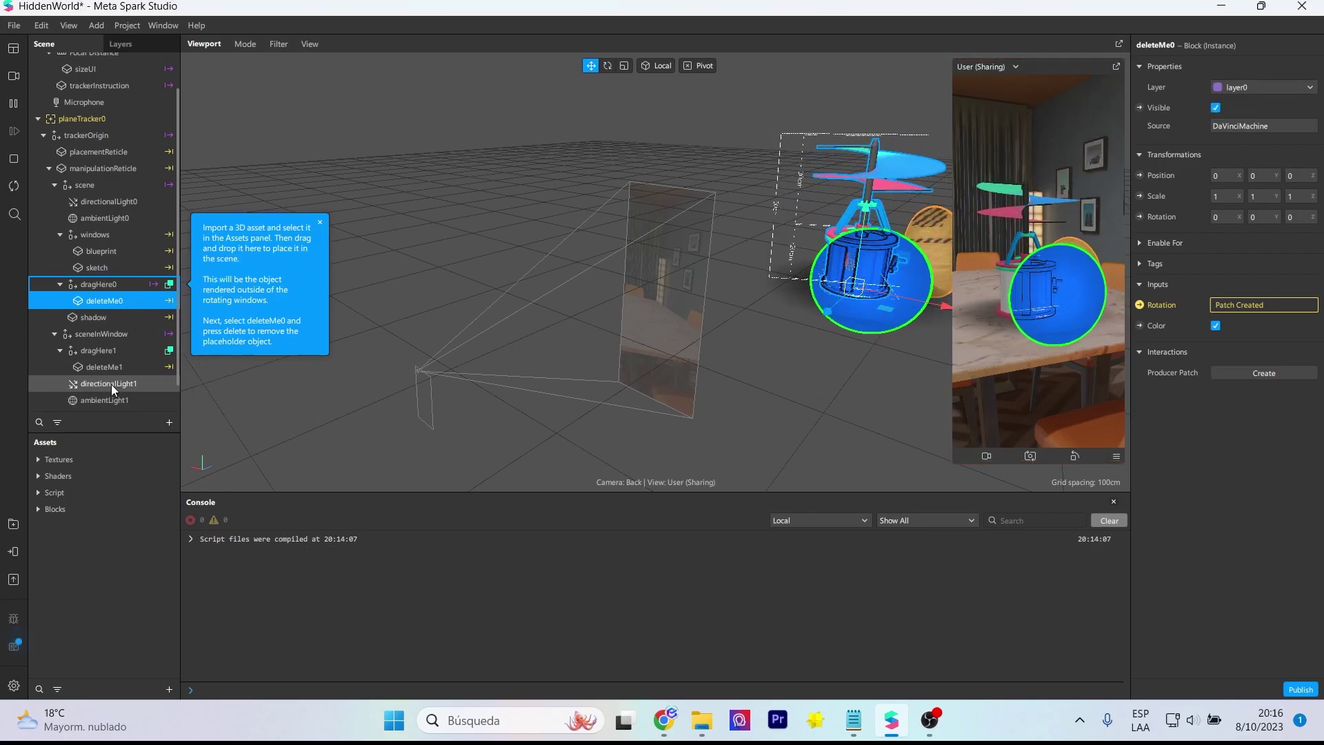
{"action": "left_click", "coordinate": [127, 334]}
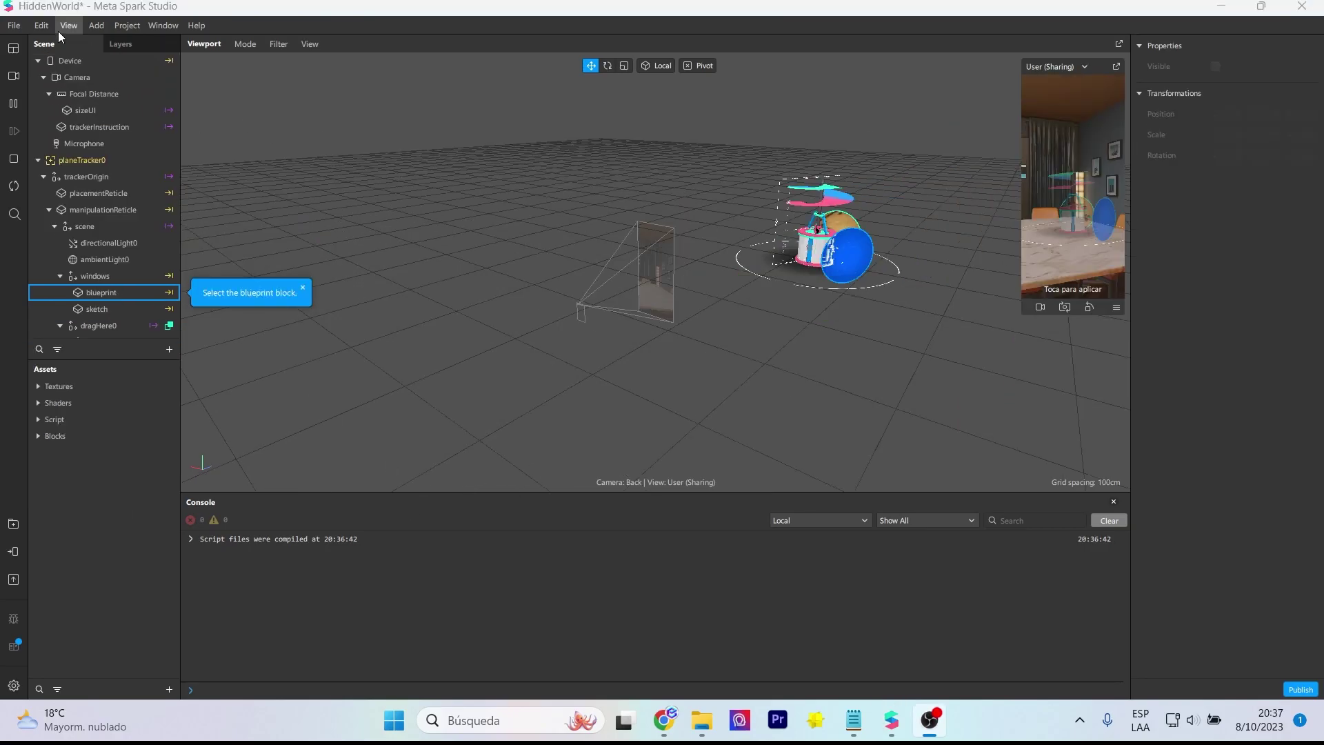
Step: Show the Patch Editor and examine the template's render passes, connections and screen output patches, using the graph map
{"action": "left_click", "coordinate": [59, 31]}
{"action": "left_click", "coordinate": [80, 44]}
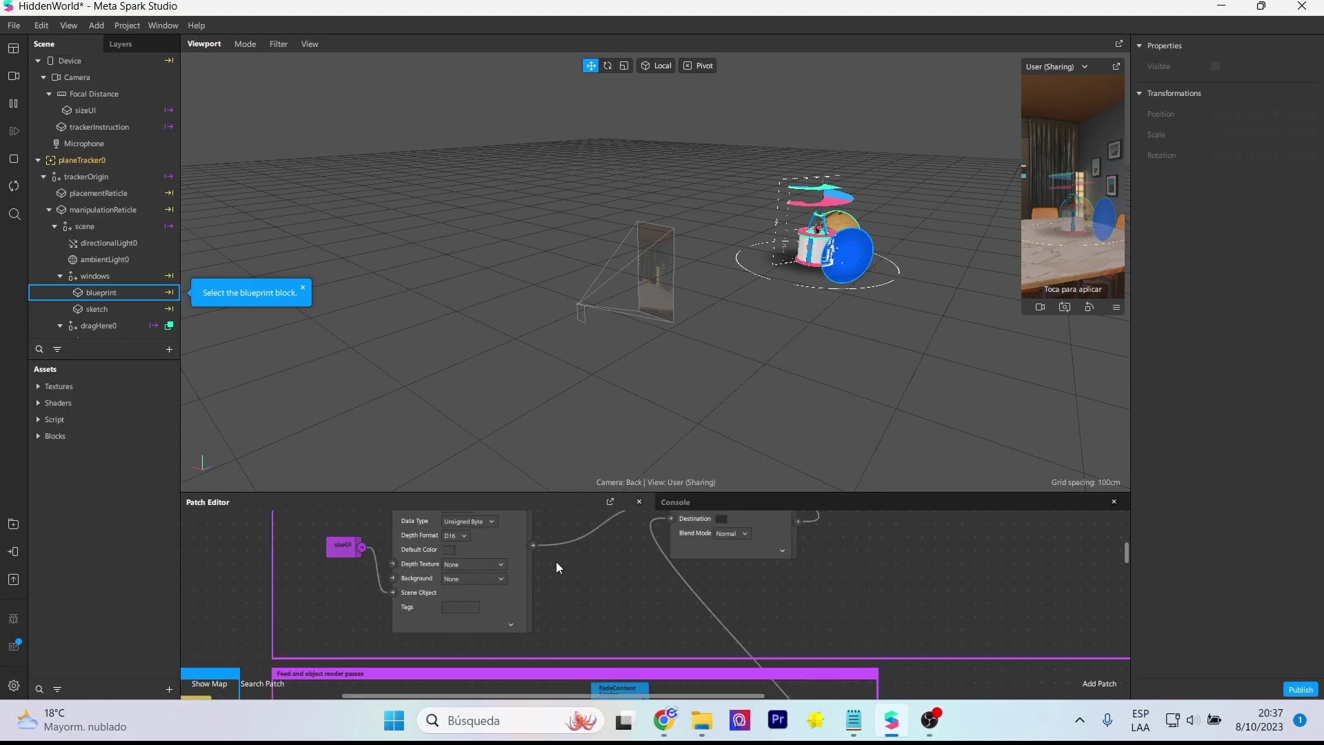
{"action": "scroll", "coordinate": [555, 561], "scroll_direction": "down", "scroll_amount": 5}
{"action": "scroll", "coordinate": [290, 605], "scroll_direction": "down", "scroll_amount": 3}
{"action": "scroll", "coordinate": [287, 605], "scroll_direction": "up", "scroll_amount": 5}
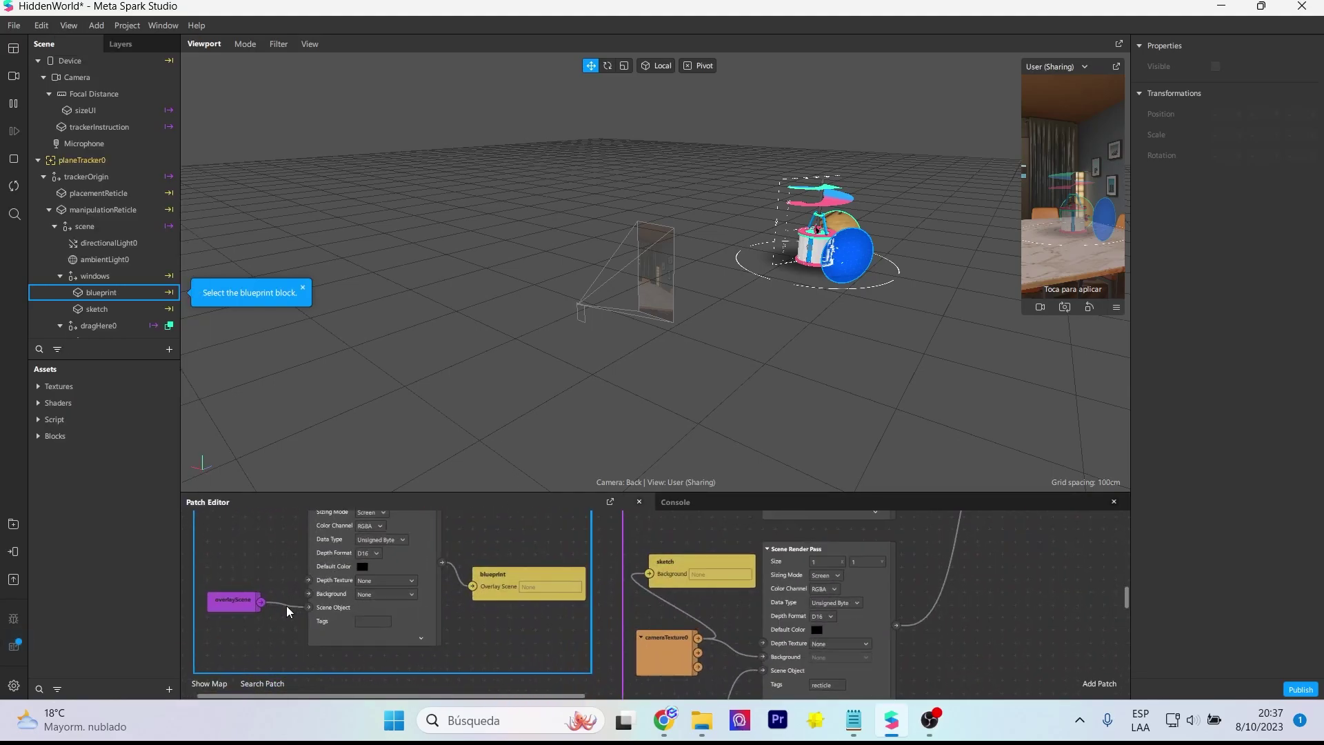
{"action": "scroll", "coordinate": [837, 577], "scroll_direction": "down", "scroll_amount": 5}
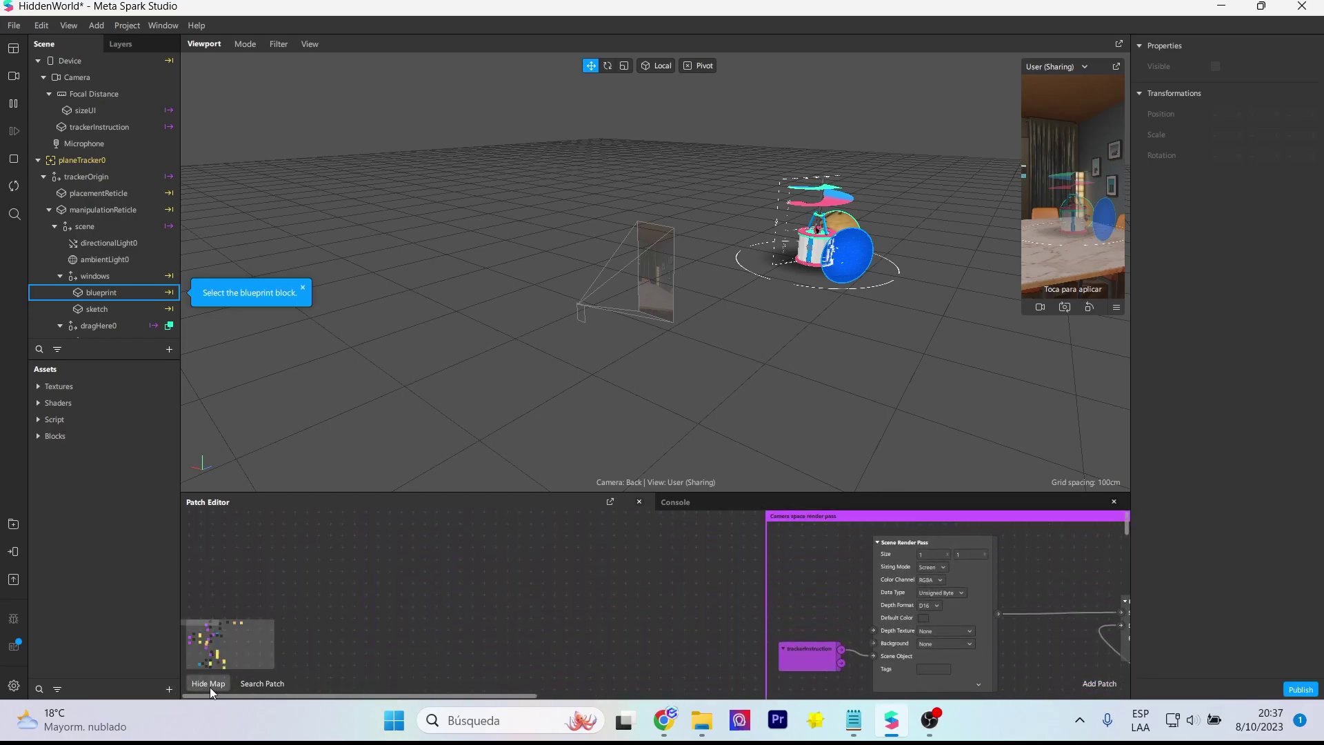
{"action": "scroll", "coordinate": [830, 554], "scroll_direction": "right", "scroll_amount": 10}
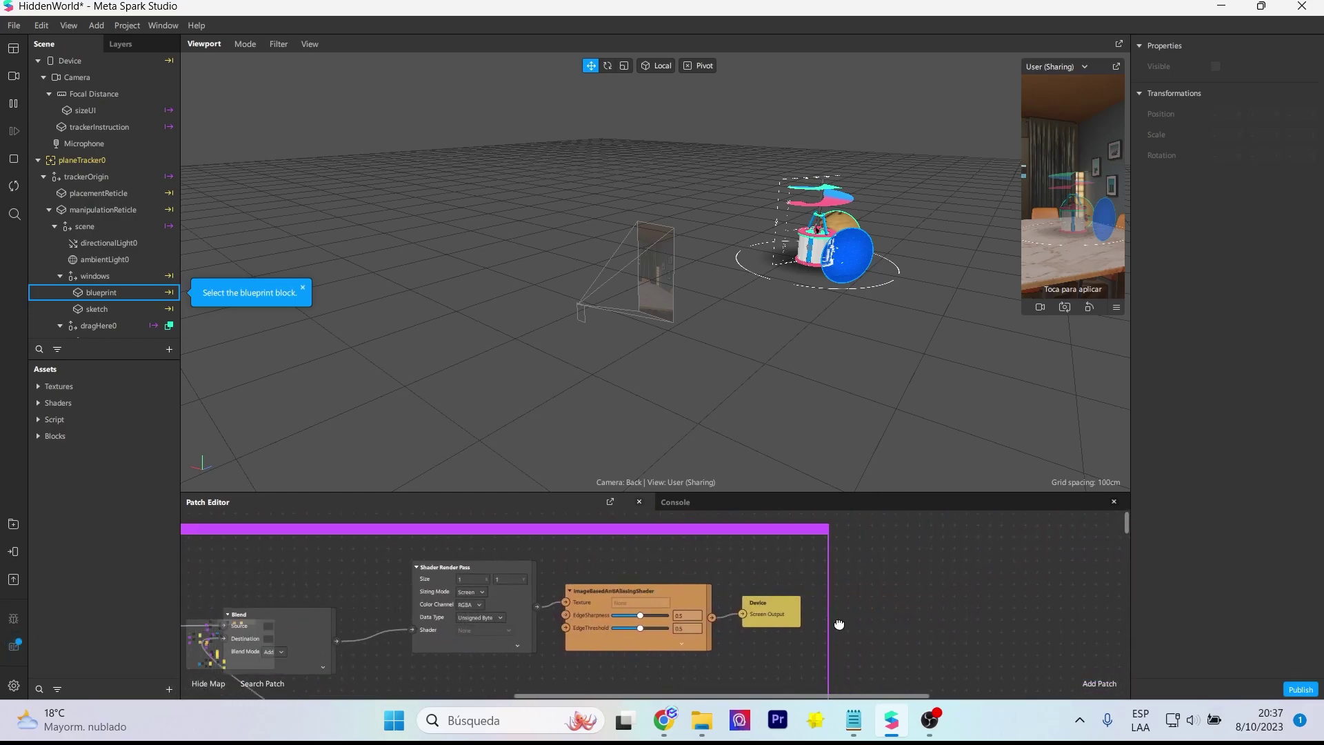
{"action": "scroll", "coordinate": [771, 623], "scroll_direction": "down", "scroll_amount": 4}
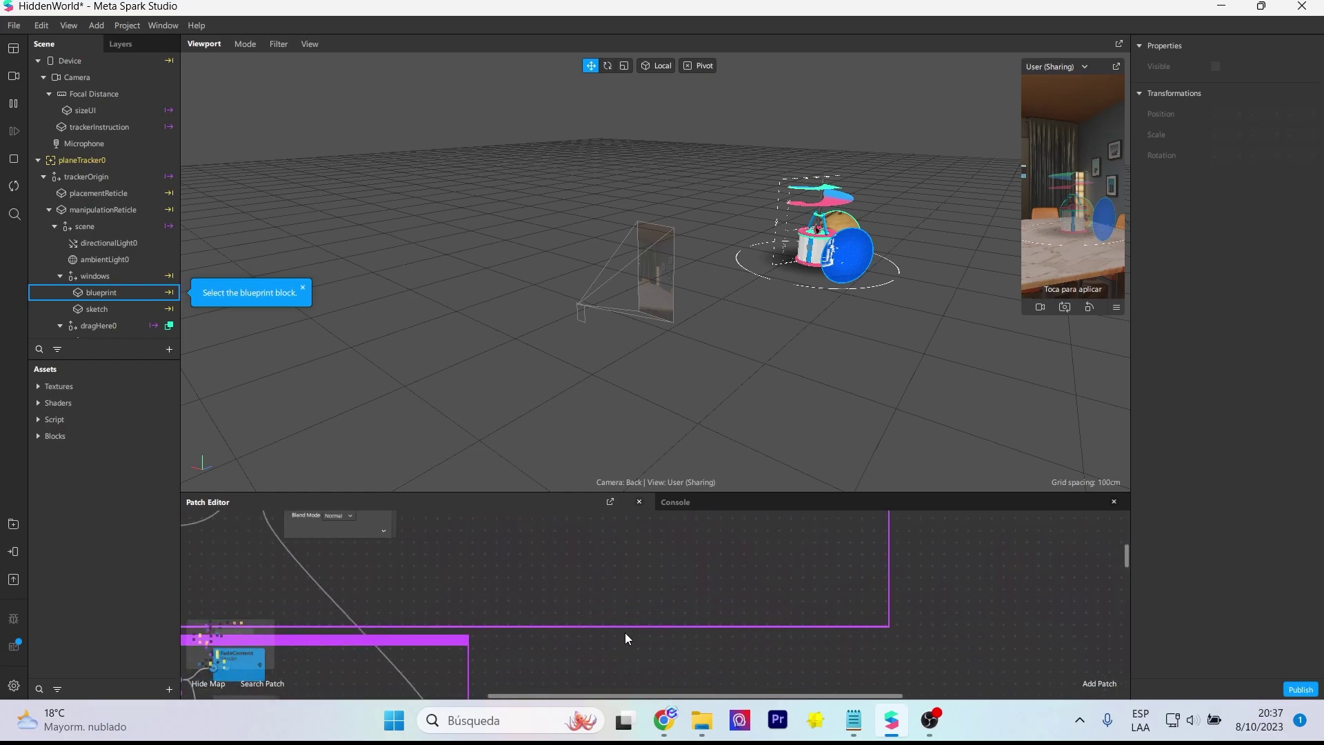
Step: Select the deleteMe0 and deleteMe1 placeholder blocks in turn to inspect their properties
{"action": "scroll", "coordinate": [614, 615], "scroll_direction": "down", "scroll_amount": 10}
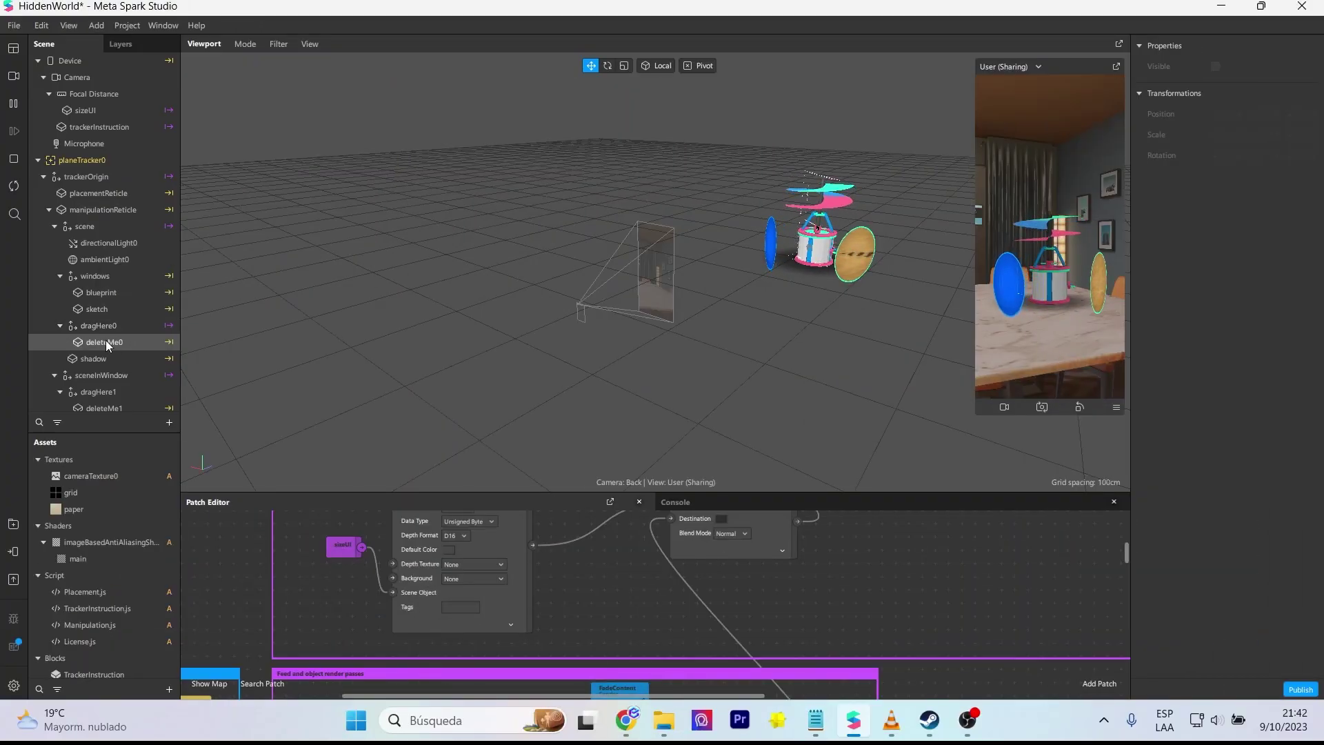
{"action": "left_click", "coordinate": [97, 342]}
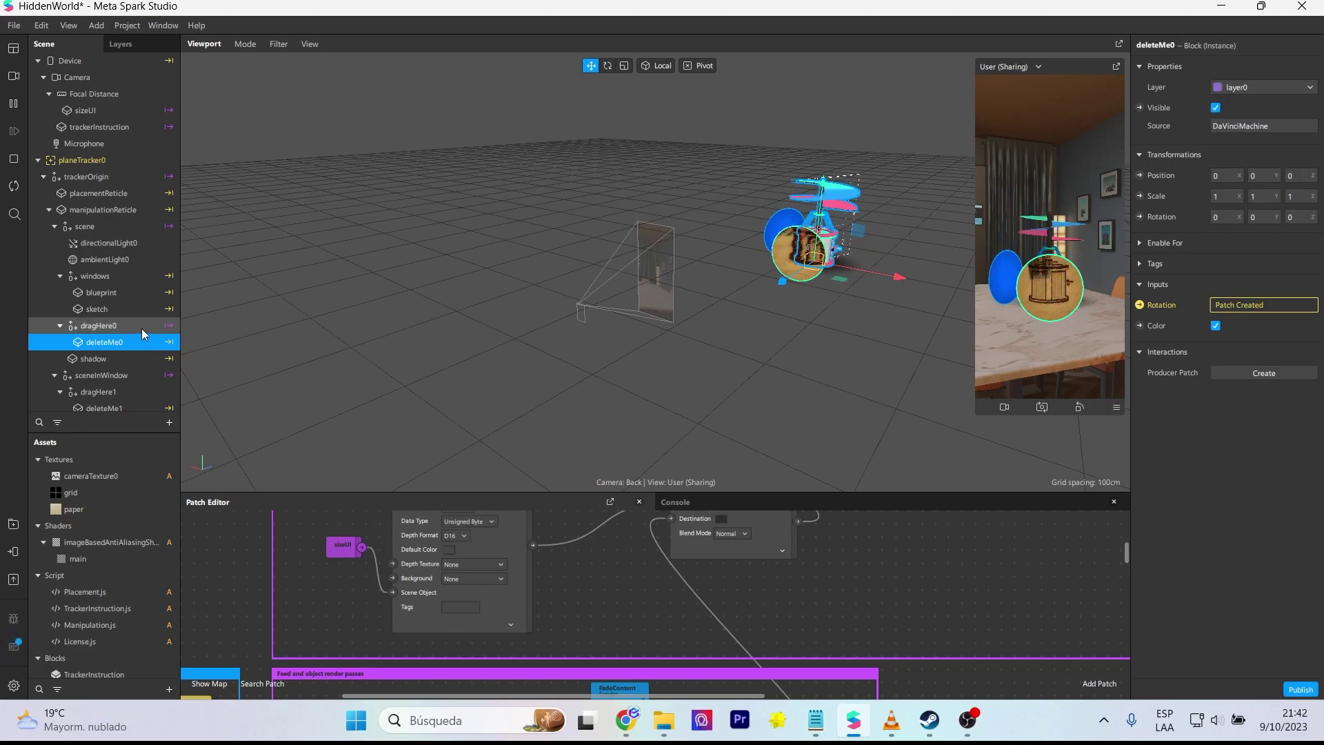
{"action": "scroll", "coordinate": [98, 324], "scroll_direction": "down", "scroll_amount": 1}
{"action": "left_click", "coordinate": [132, 380]}
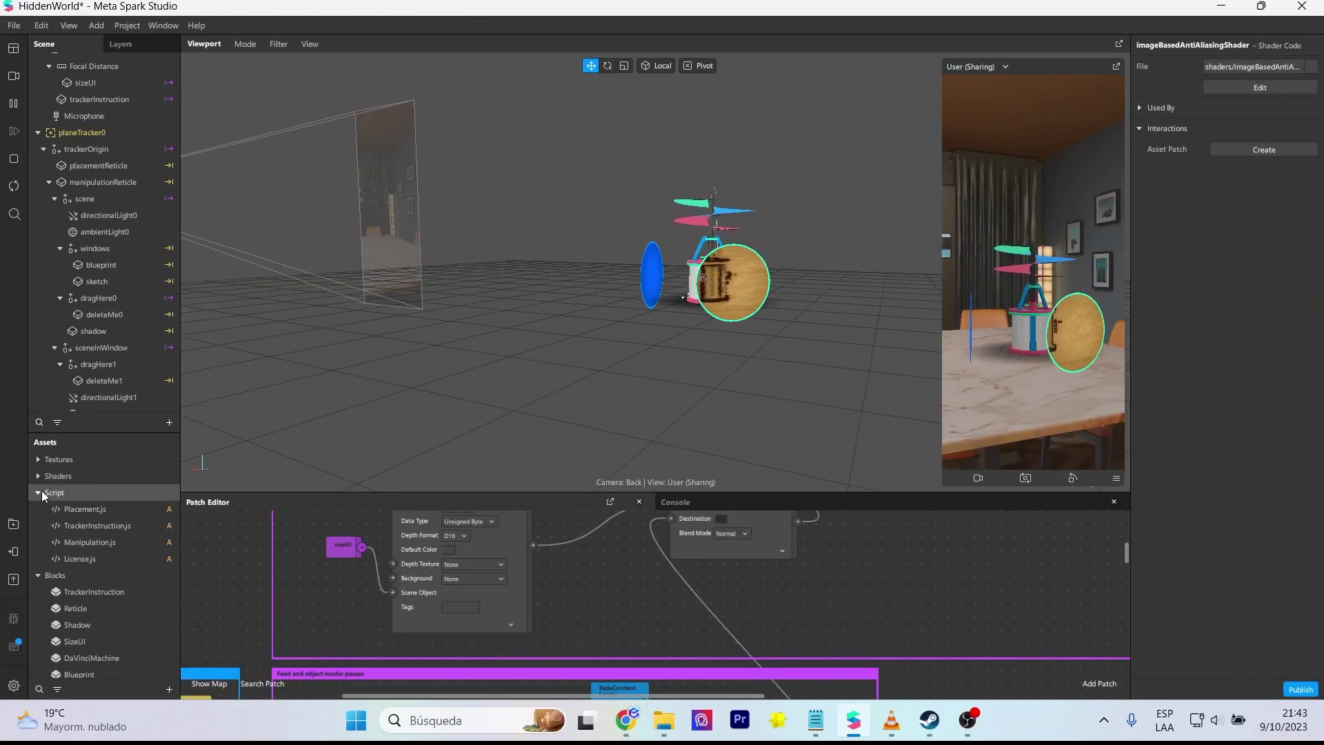
Step: Collapse the script assets and open the DaVinciMachine block asset for editing
{"action": "left_click", "coordinate": [41, 491]}
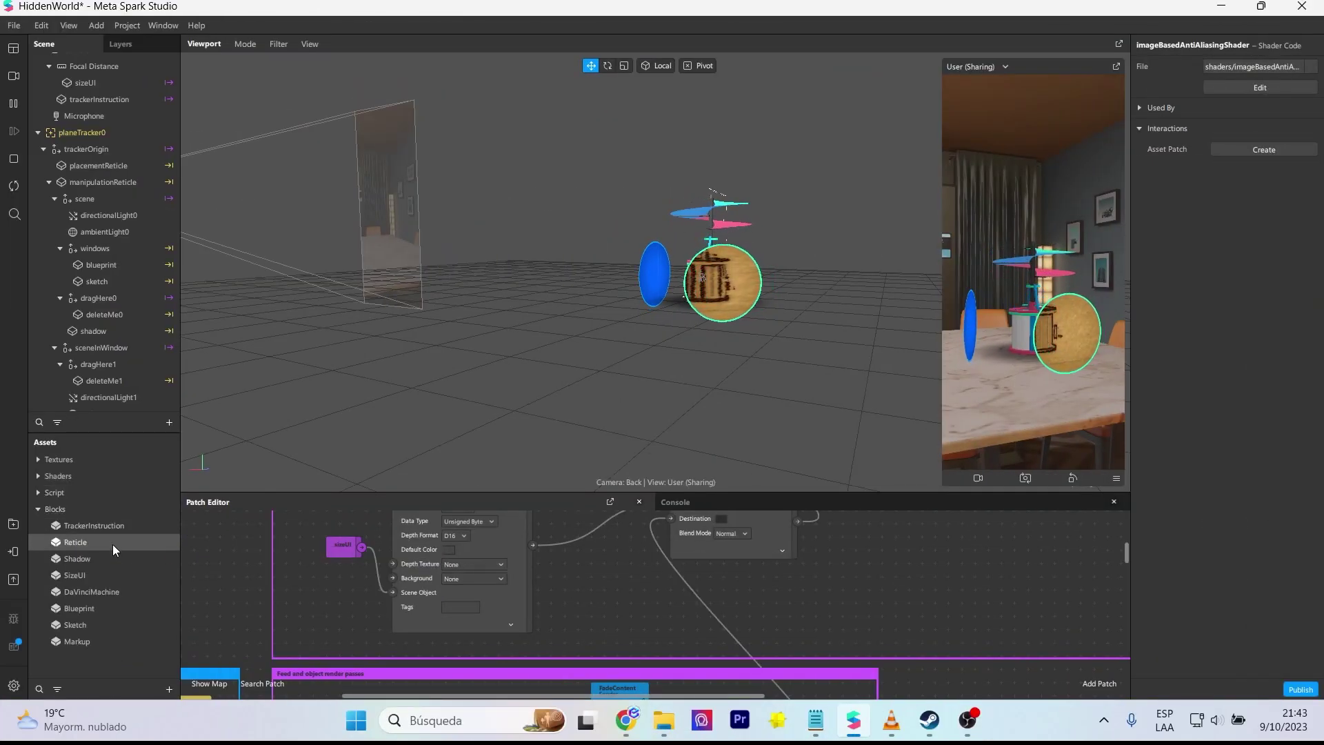
{"action": "left_click", "coordinate": [94, 592]}
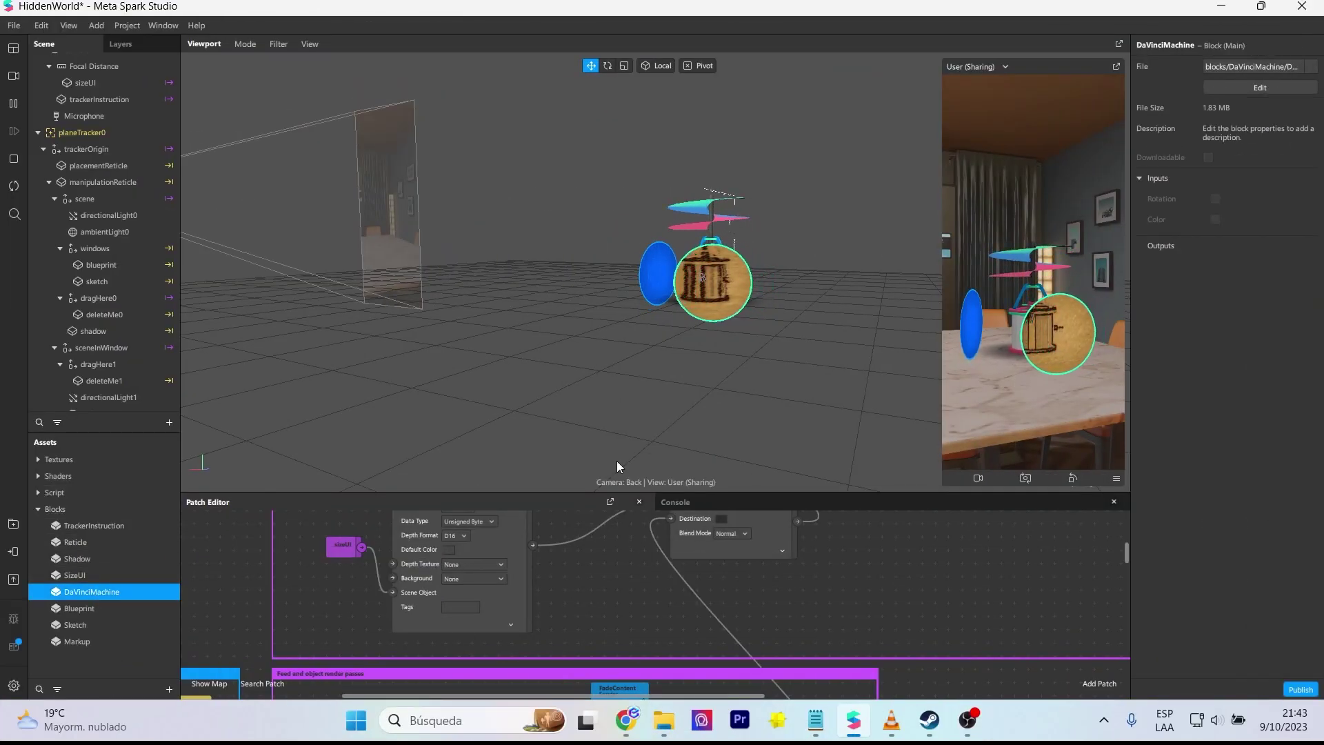
{"action": "left_click", "coordinate": [1270, 96]}
{"action": "left_click", "coordinate": [770, 435]}
{"action": "left_click", "coordinate": [1126, 65]}
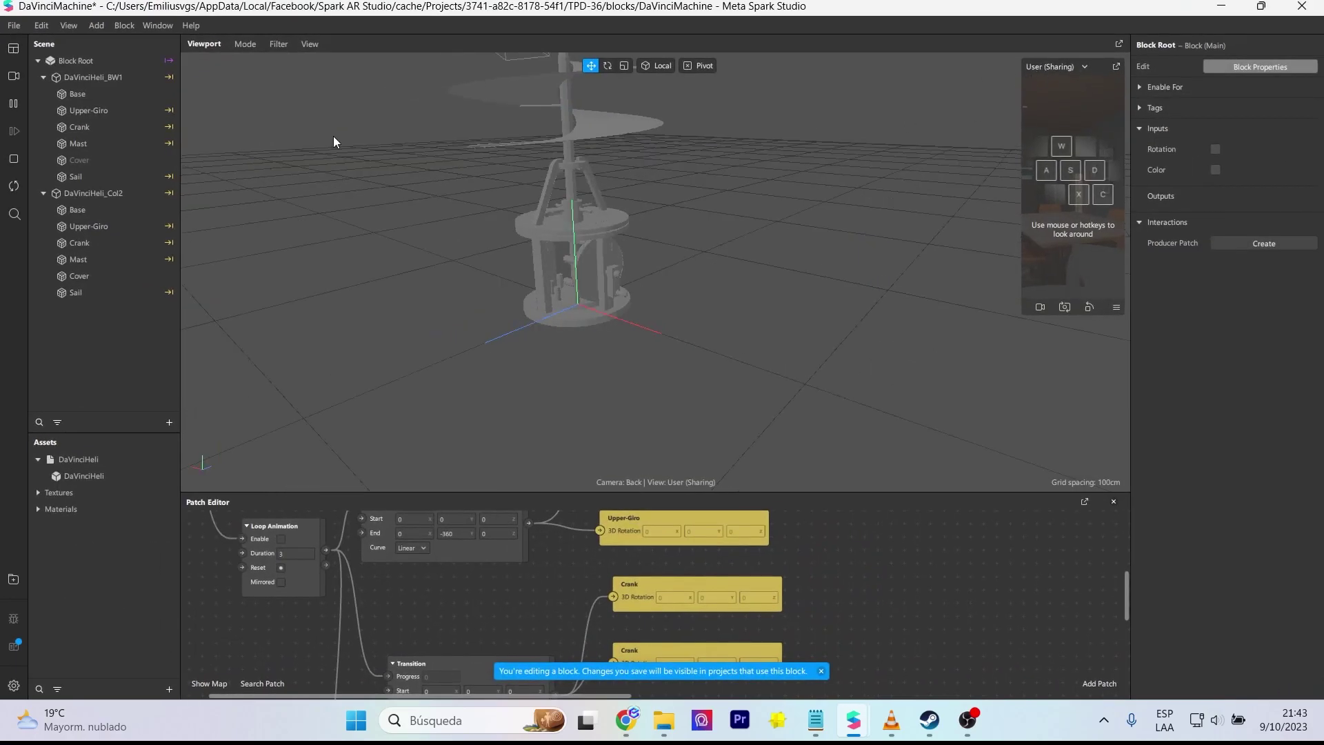
Step: Examine the DaVinciHeli_BW1 and DaVinciHeli_Col2 objects and the block patches controlling their rotation and visibility
{"action": "left_click", "coordinate": [44, 193]}
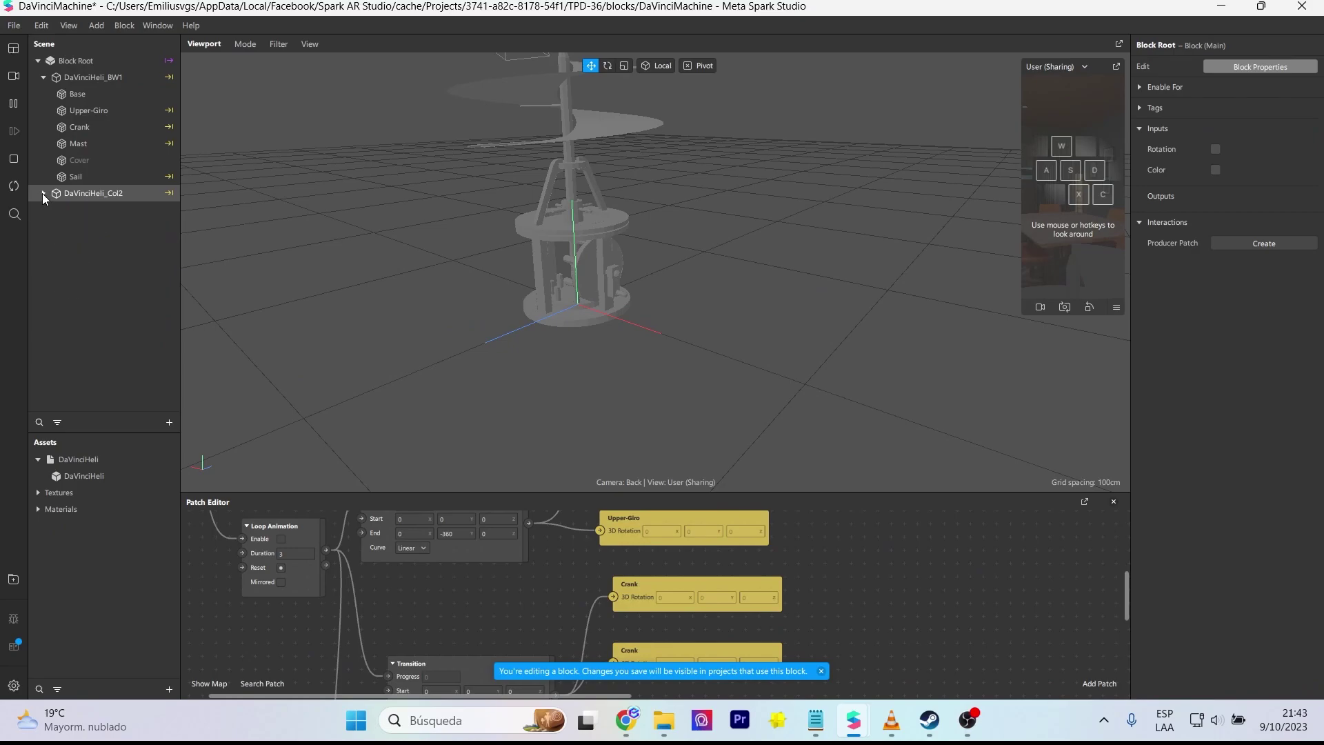
{"action": "left_click", "coordinate": [43, 193]}
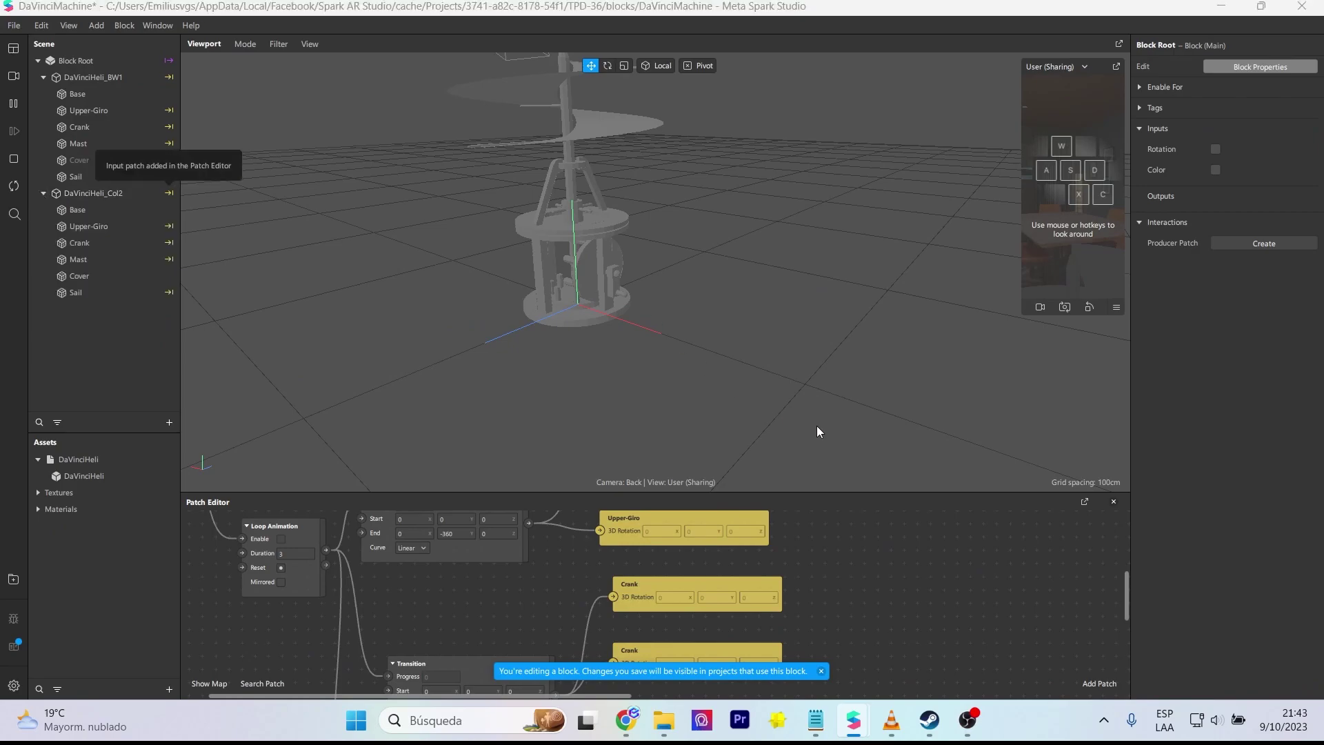
{"action": "scroll", "coordinate": [893, 566], "scroll_direction": "down", "scroll_amount": 5}
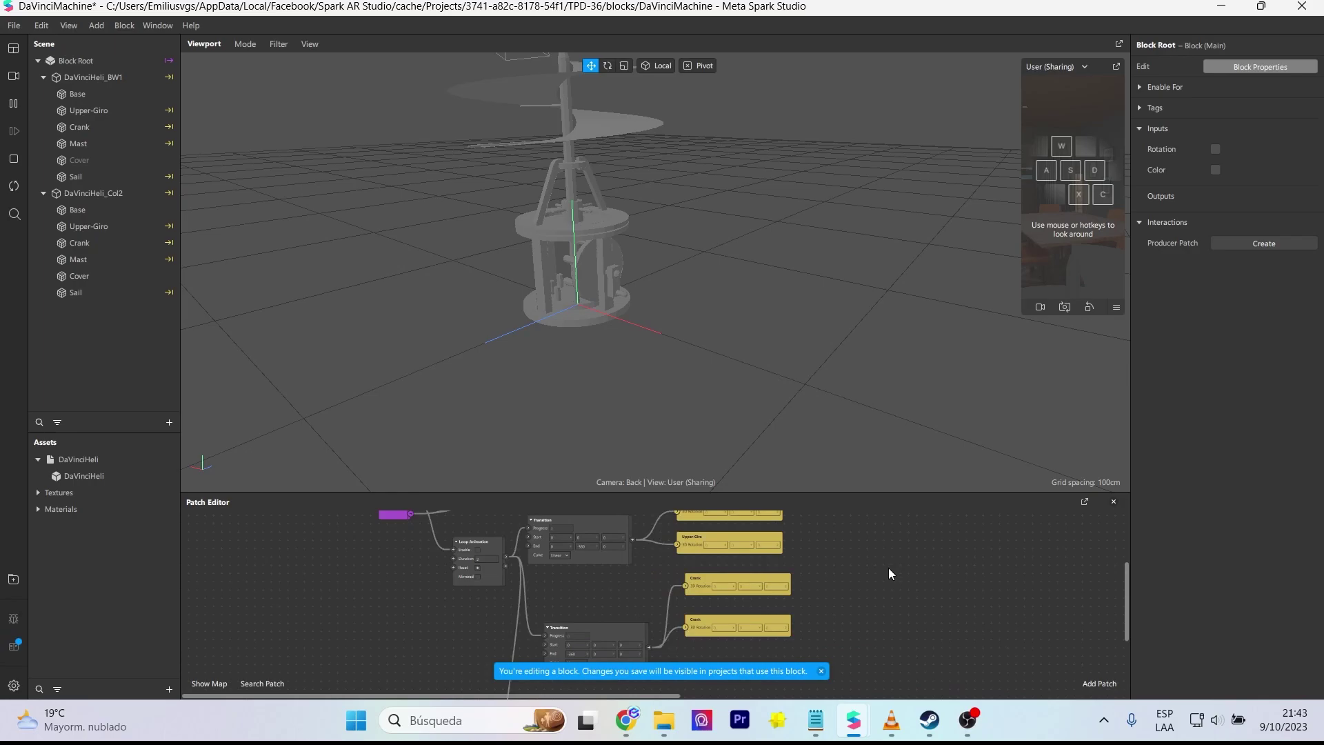
{"action": "scroll", "coordinate": [668, 540], "scroll_direction": "up", "scroll_amount": 6}
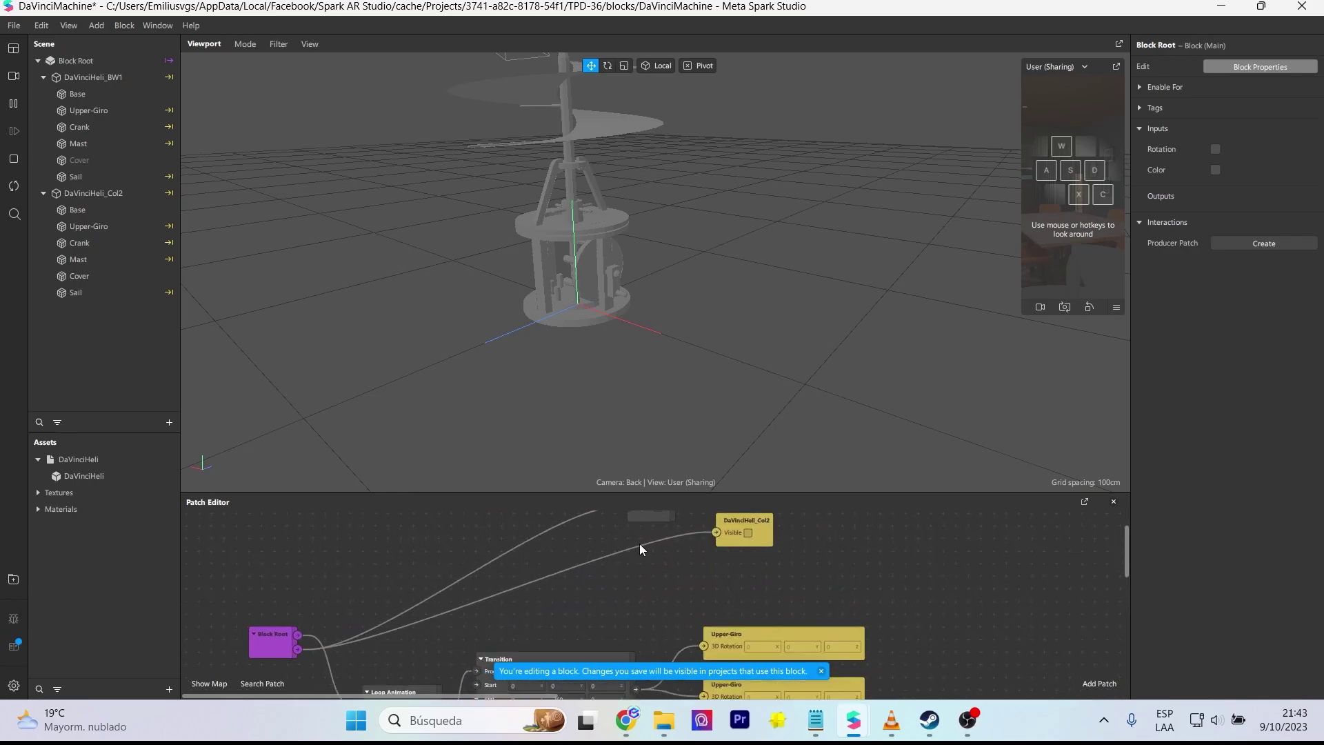
{"action": "left_click", "coordinate": [47, 199]}
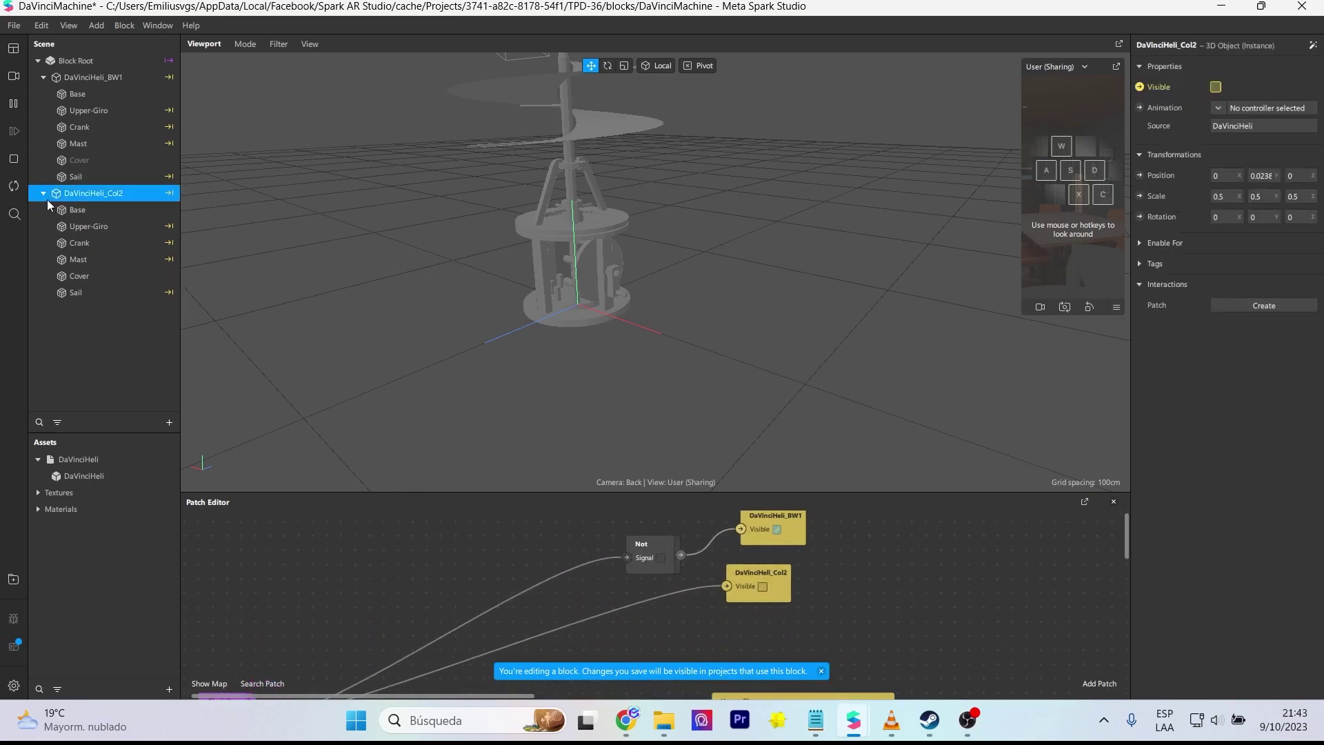
{"action": "left_click", "coordinate": [43, 196]}
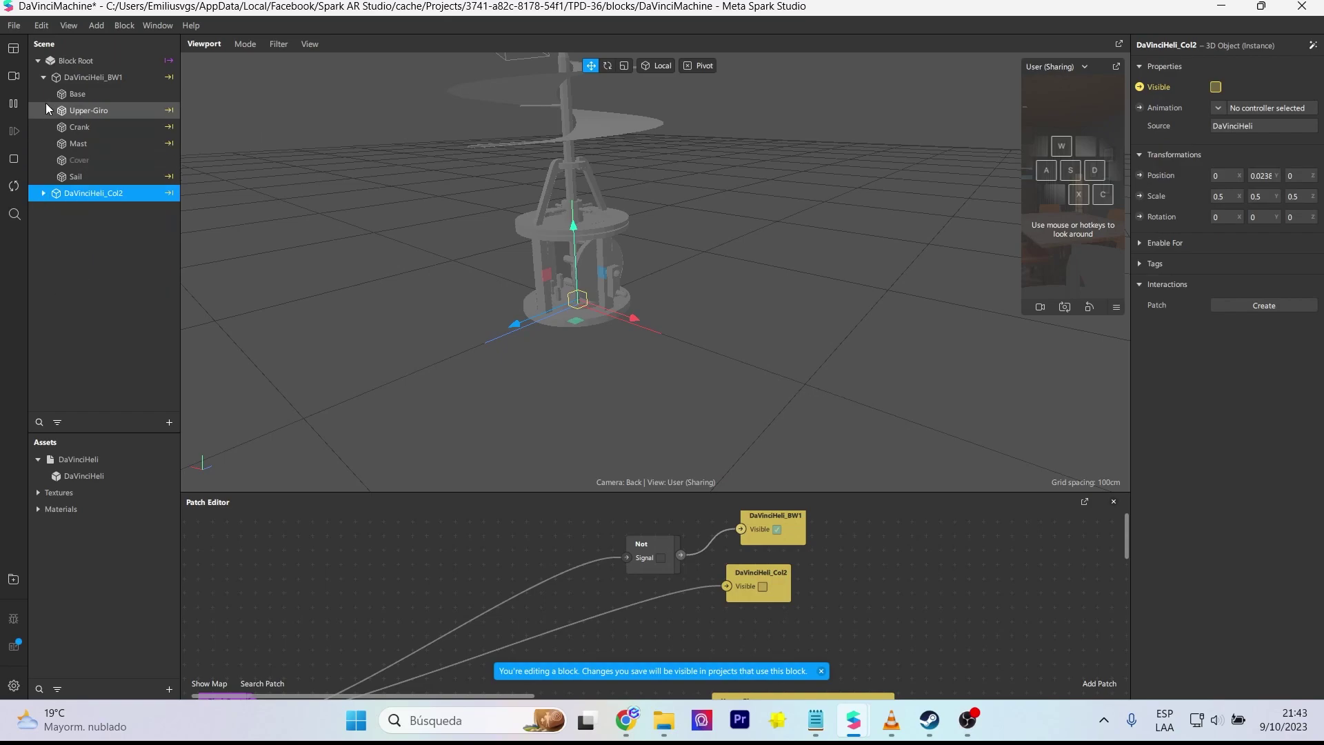
{"action": "left_click", "coordinate": [44, 77]}
{"action": "left_click", "coordinate": [76, 78]}
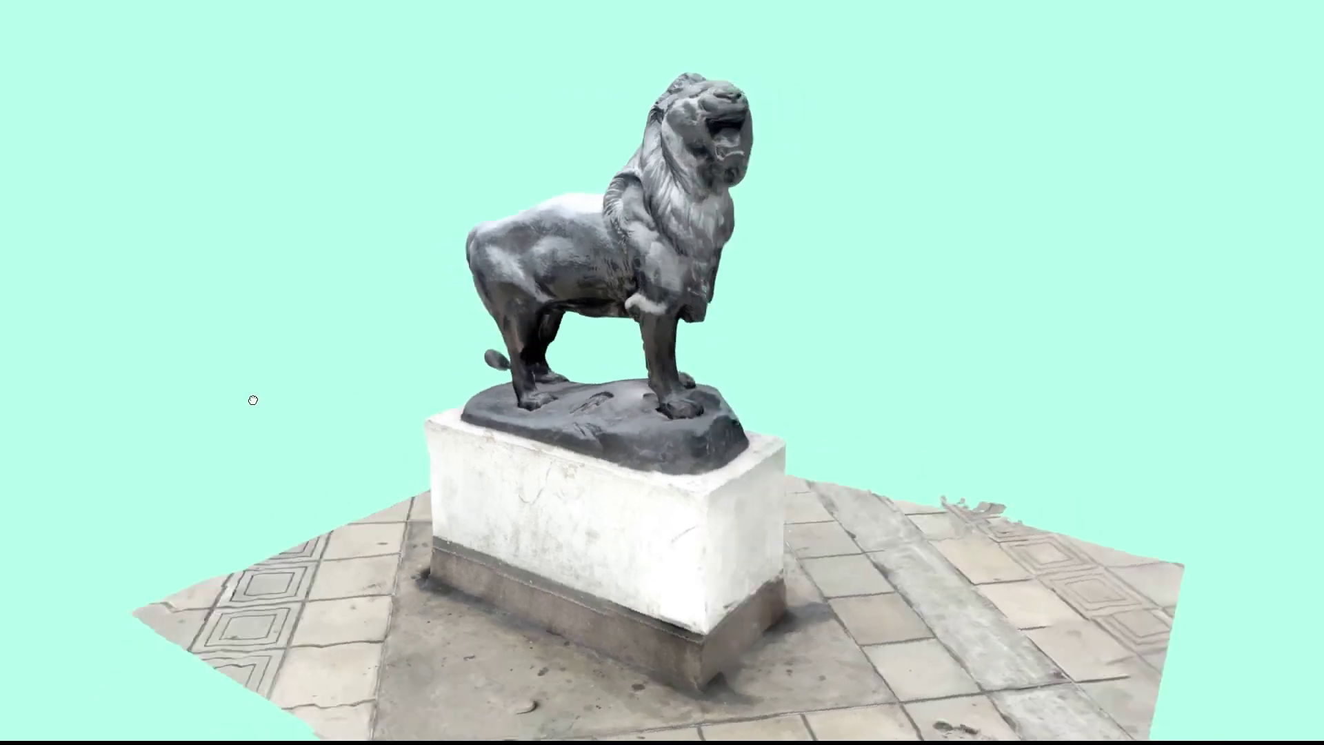
Step: Examine the lion statue 3D model from several angles and up close in the model viewer
{"action": "left_click_drag", "start_coordinate": [251, 396], "coordinate": [398, 386]}
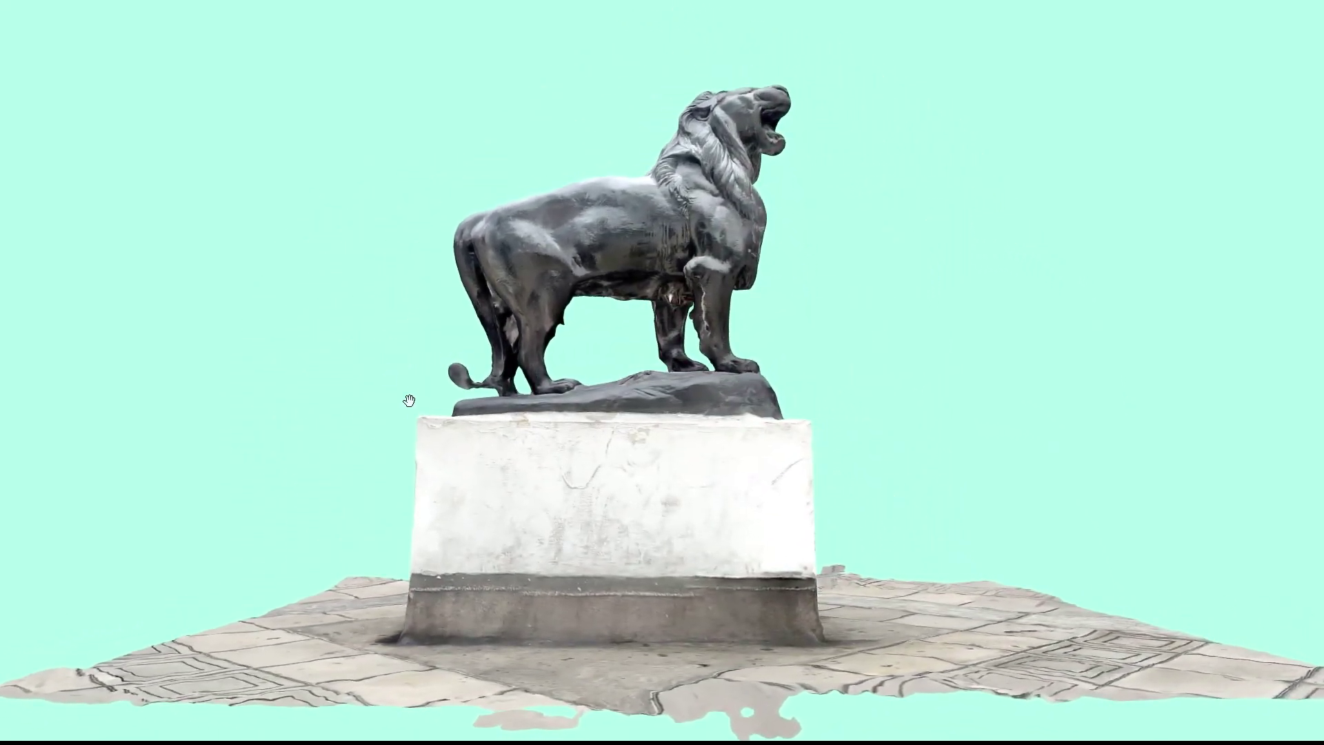
{"action": "left_click_drag", "start_coordinate": [386, 497], "coordinate": [349, 571]}
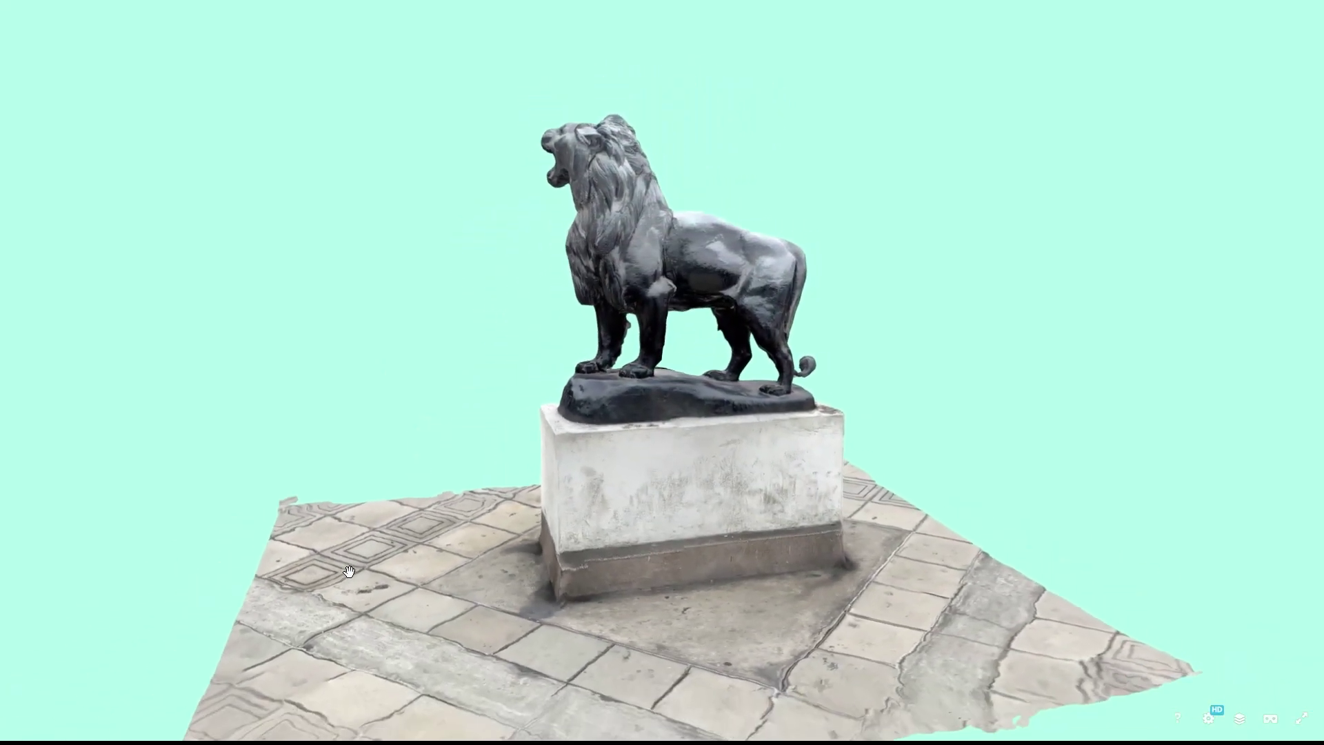
{"action": "left_click_drag", "start_coordinate": [532, 428], "coordinate": [296, 362]}
{"action": "scroll", "coordinate": [541, 405], "scroll_direction": "up", "scroll_amount": 5}
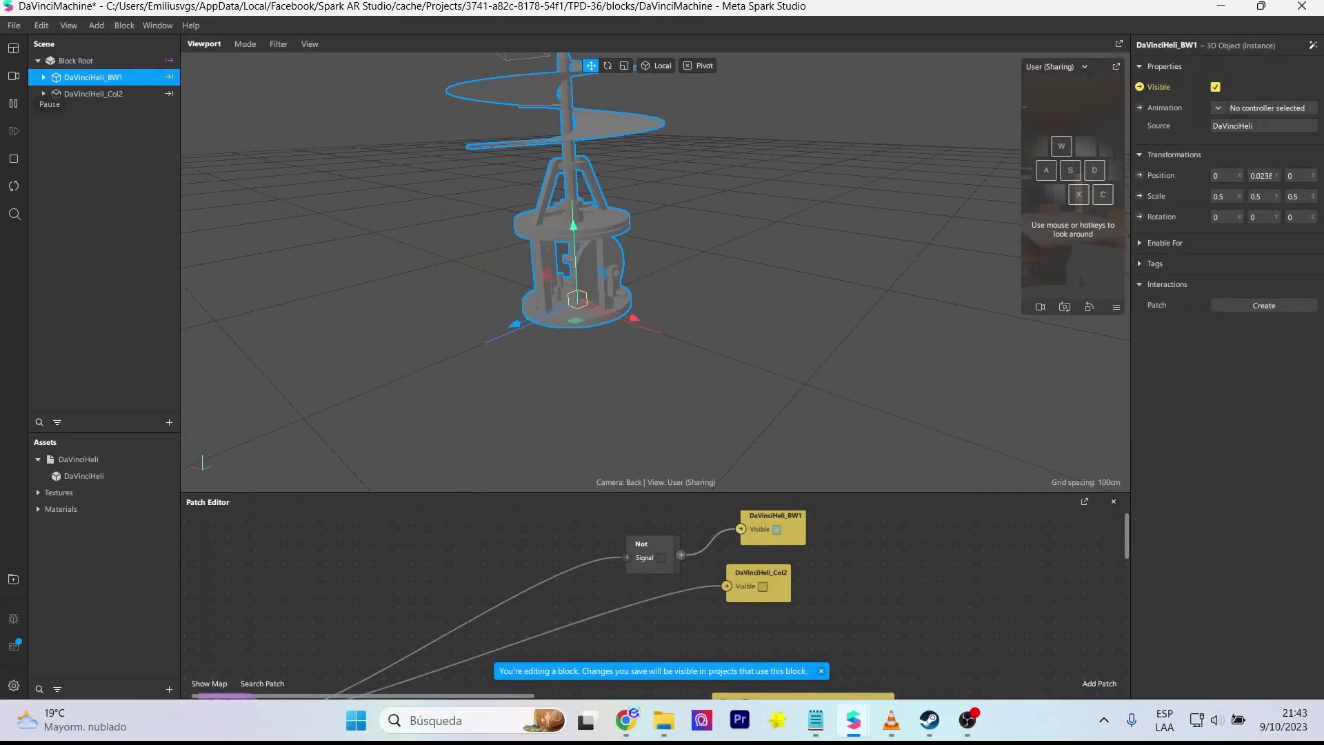
Step: Import the leon 3D model into the DaVinciMachine block's assets and add two instances of it to the scene
{"action": "left_click_drag", "start_coordinate": [290, 496], "coordinate": [147, 581]}
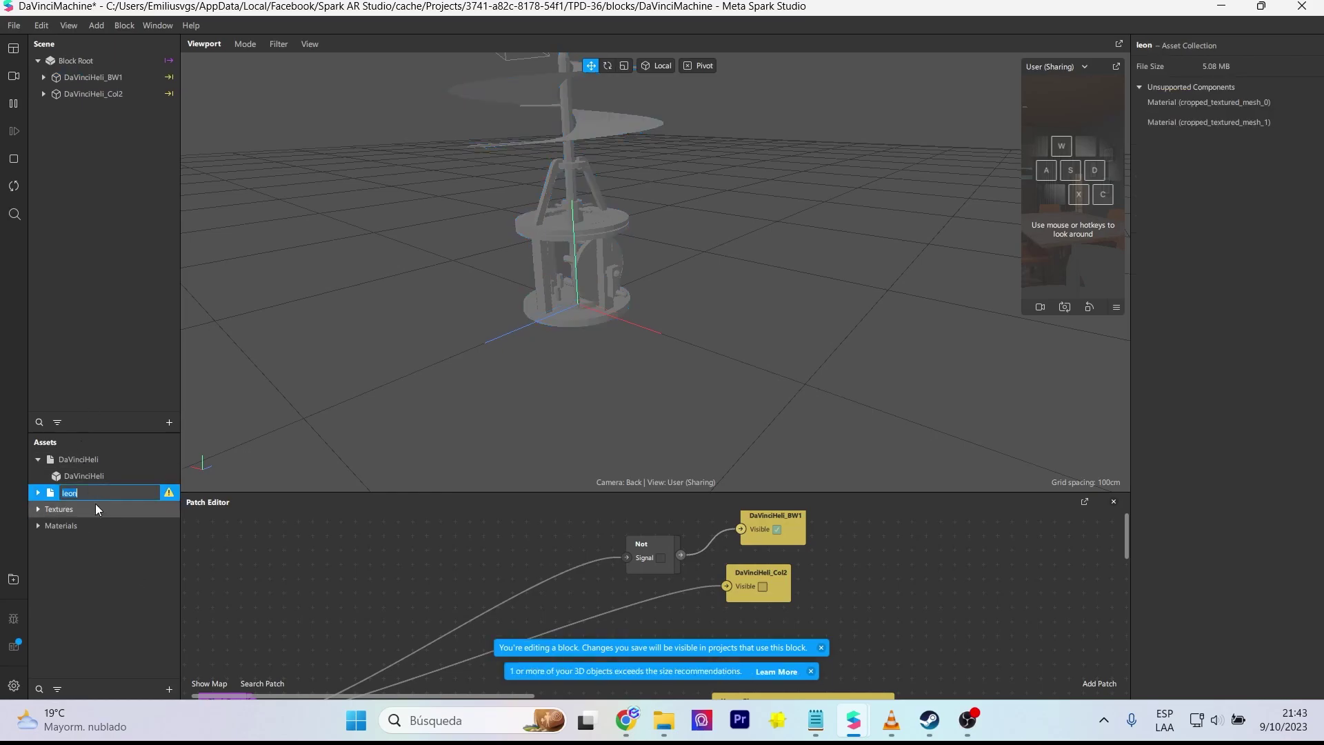
{"action": "left_click_drag", "start_coordinate": [55, 495], "coordinate": [111, 78]}
{"action": "left_click_drag", "start_coordinate": [69, 492], "coordinate": [150, 87]}
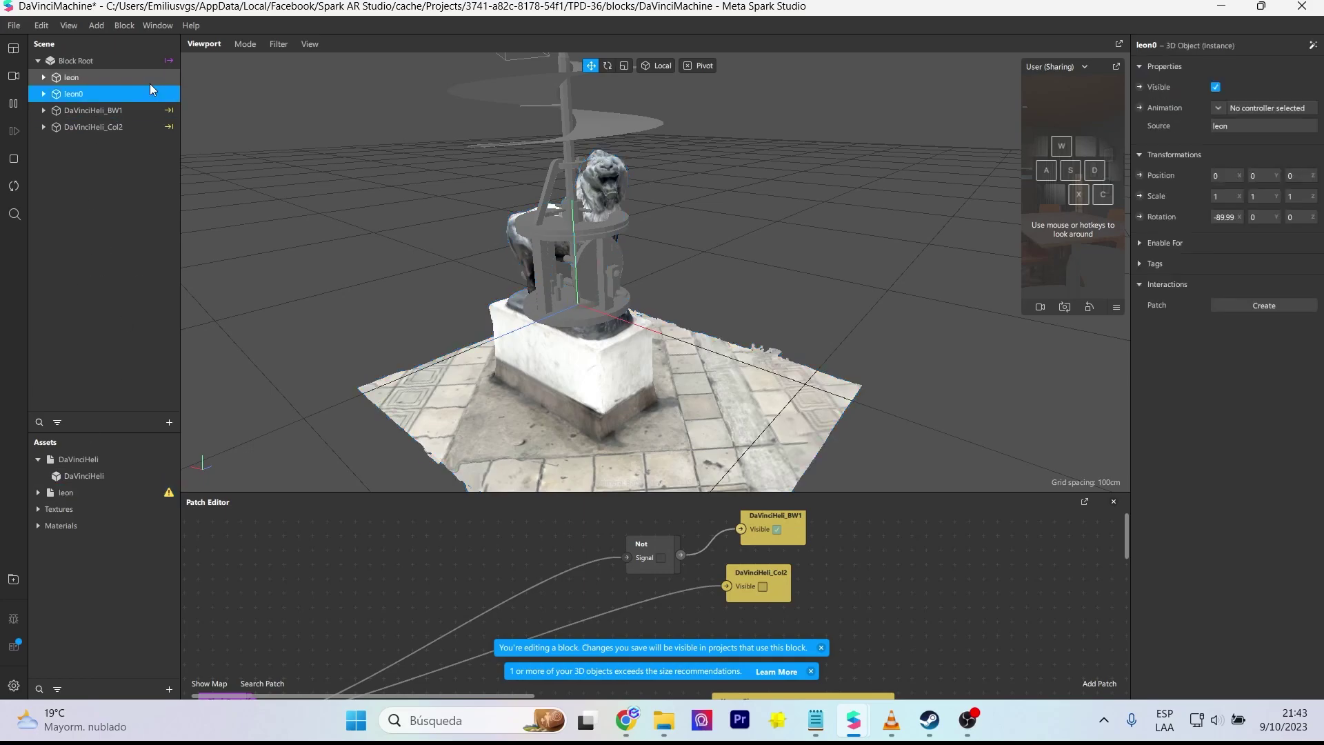
{"action": "right_click_drag", "start_coordinate": [354, 224], "coordinate": [482, 192]}
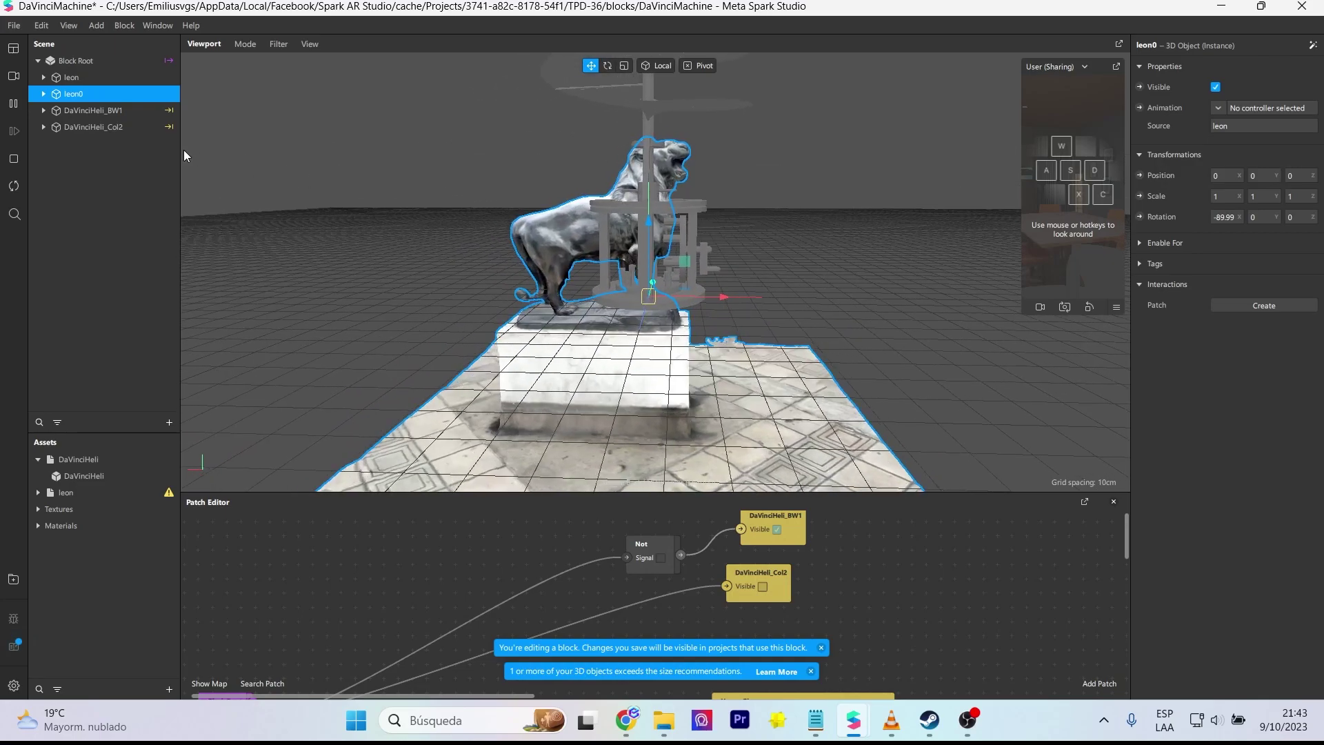
Step: Create a Visible patch for leon, connect it to the Block Root output driving DaVinciHeli_Col2, and delete the DaVinciHeli_Col2 patch
{"action": "left_click", "coordinate": [86, 77]}
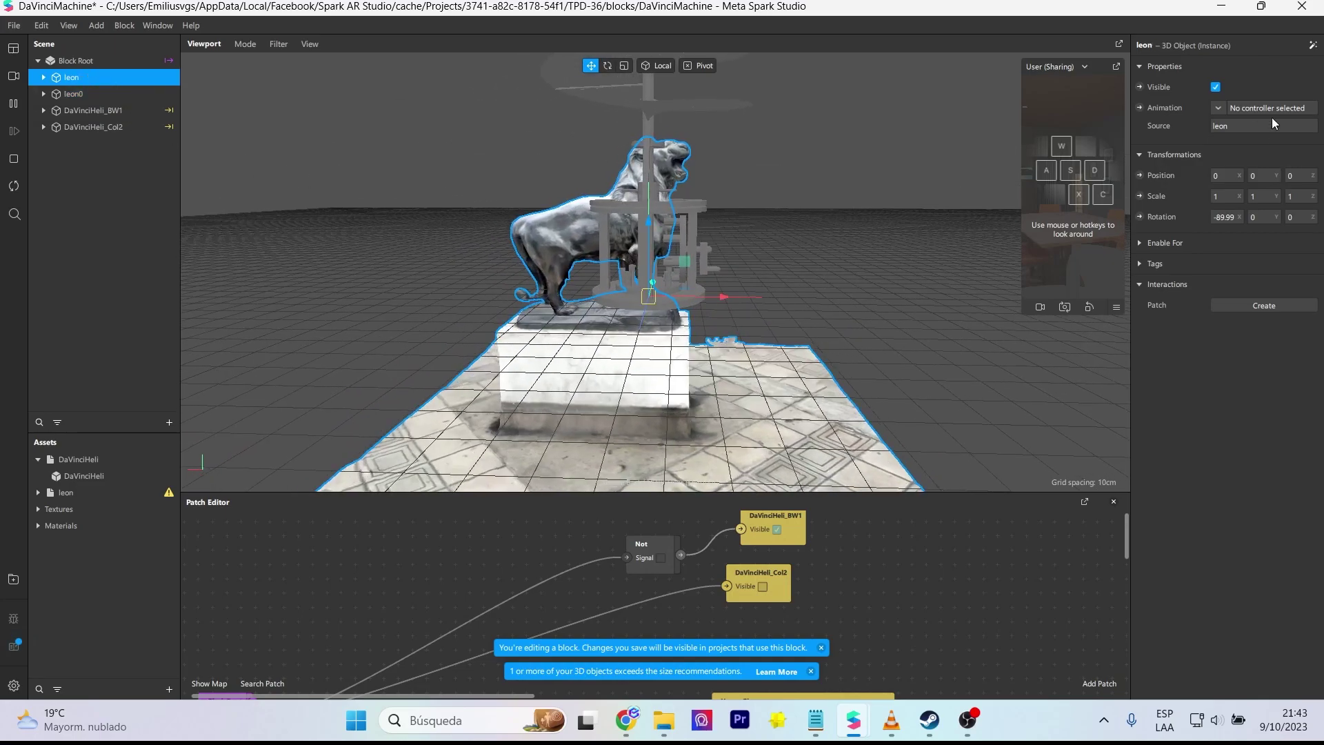
{"action": "left_click", "coordinate": [1139, 87]}
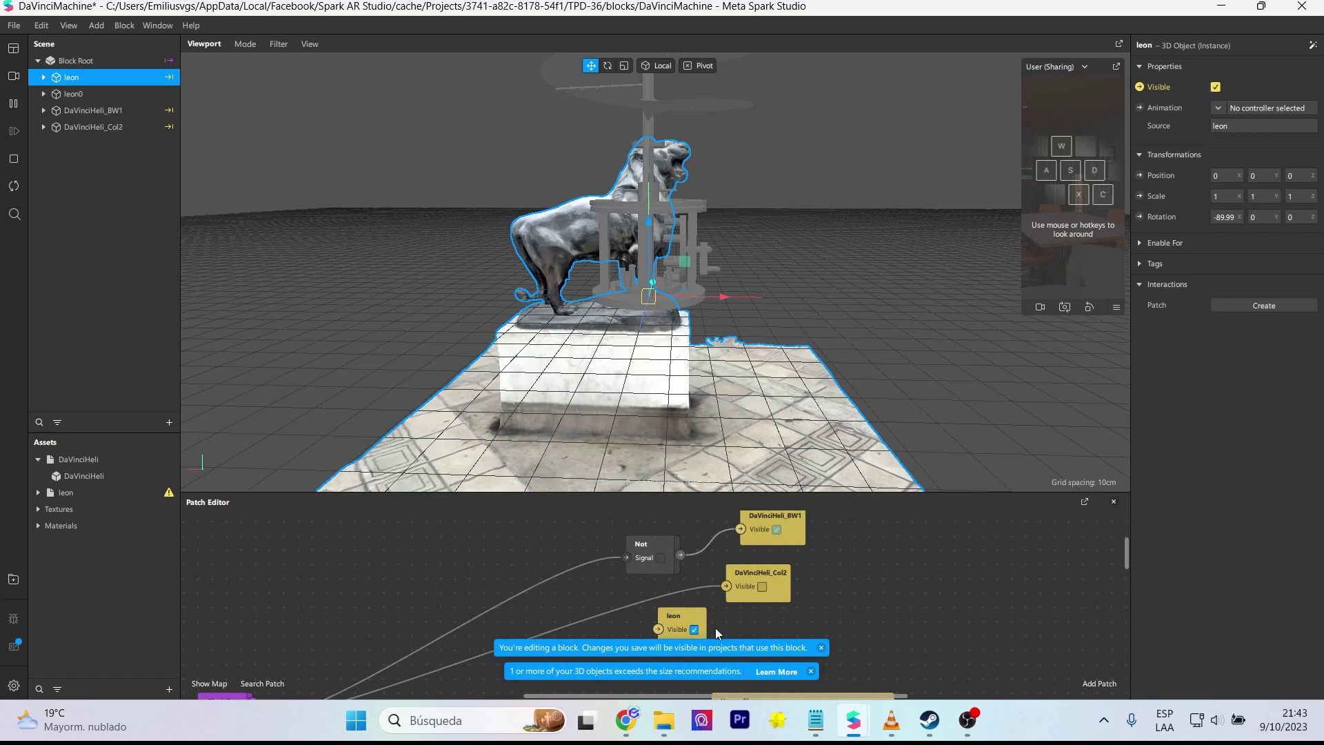
{"action": "scroll", "coordinate": [631, 593], "scroll_direction": "down", "scroll_amount": 2}
{"action": "left_click_drag", "start_coordinate": [252, 669], "coordinate": [668, 551]}
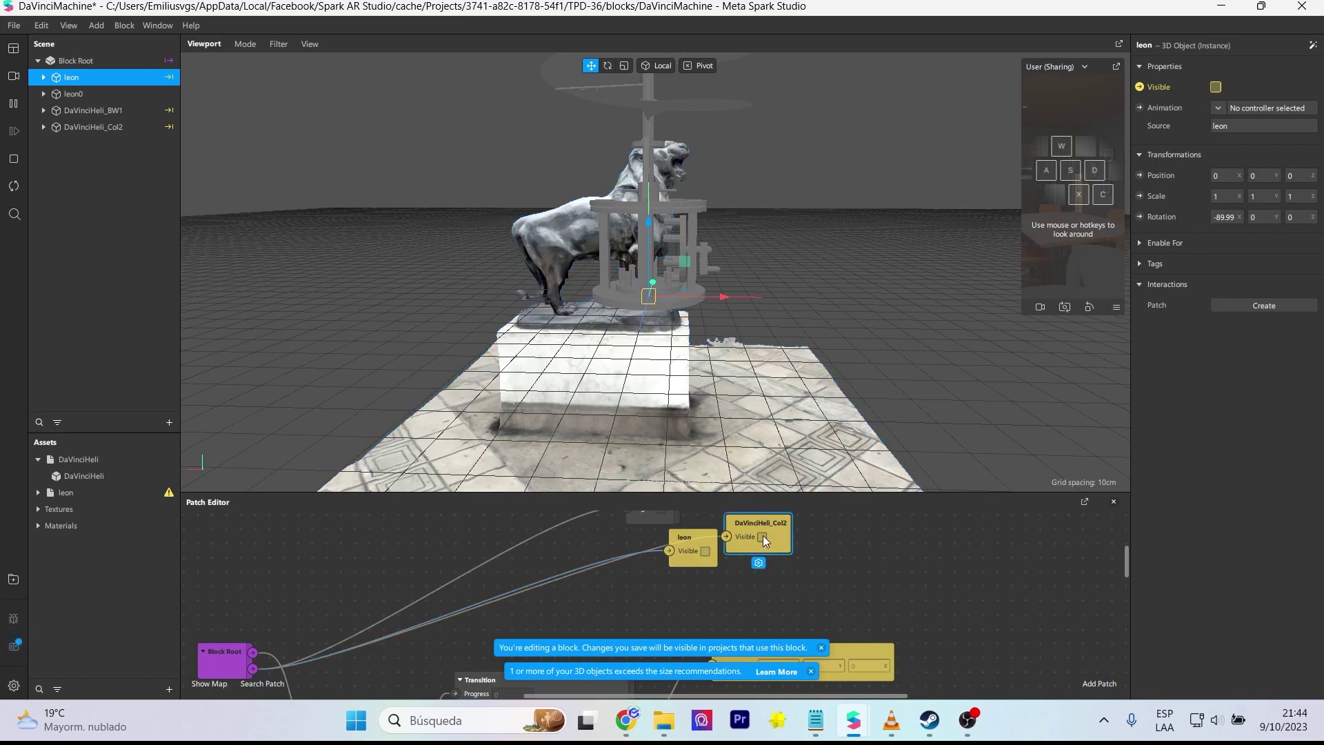
{"action": "key", "text": "Delete"}
{"action": "scroll", "coordinate": [810, 549], "scroll_direction": "up", "scroll_amount": 1}
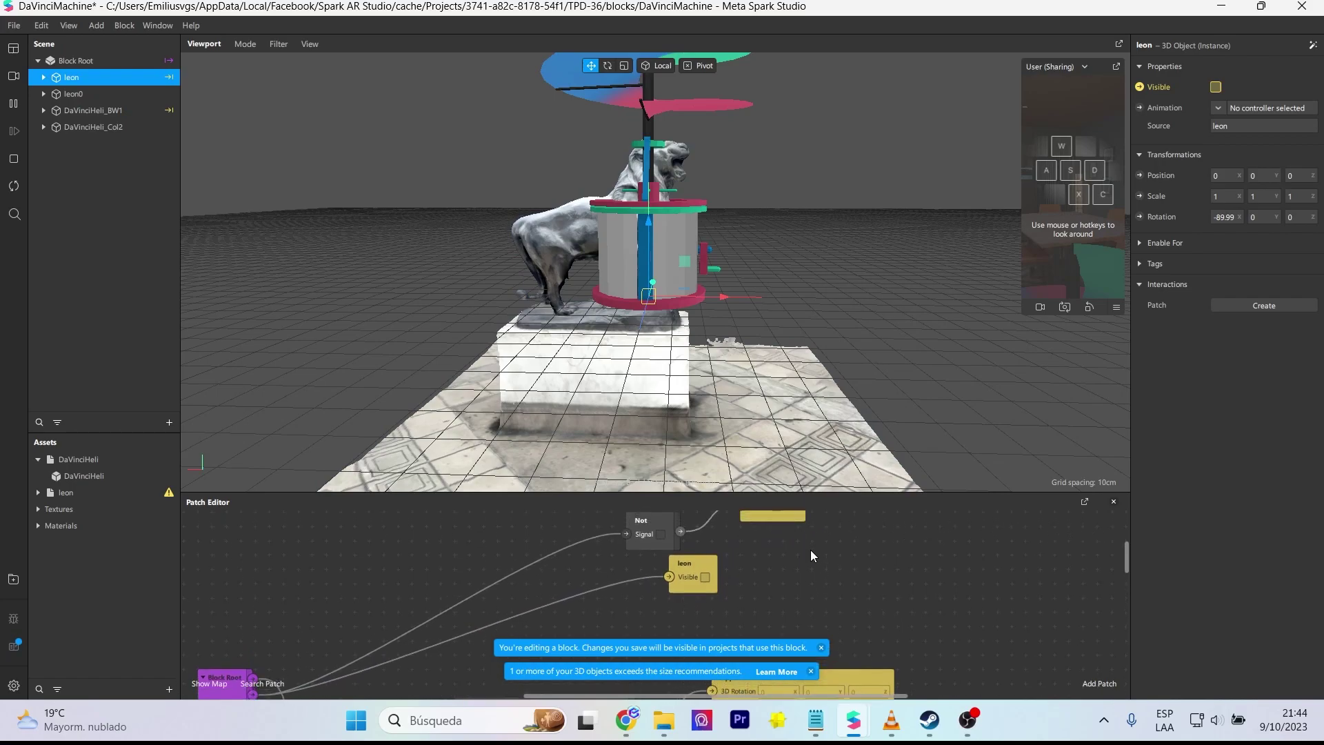
Step: Create a Visible patch for leon0, connect it to the Not patch's output, and replace the DaVinciHeli_BW1 patch with it
{"action": "left_click", "coordinate": [109, 97]}
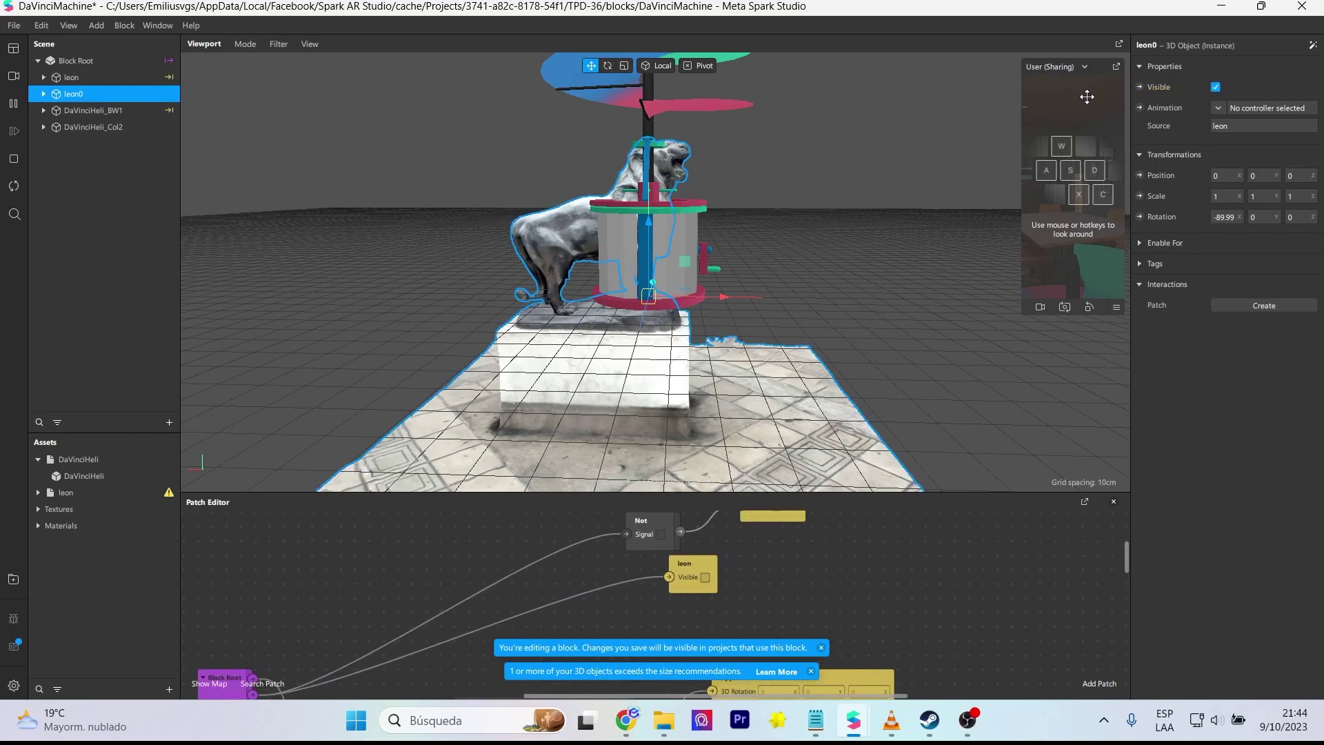
{"action": "left_click", "coordinate": [1140, 87]}
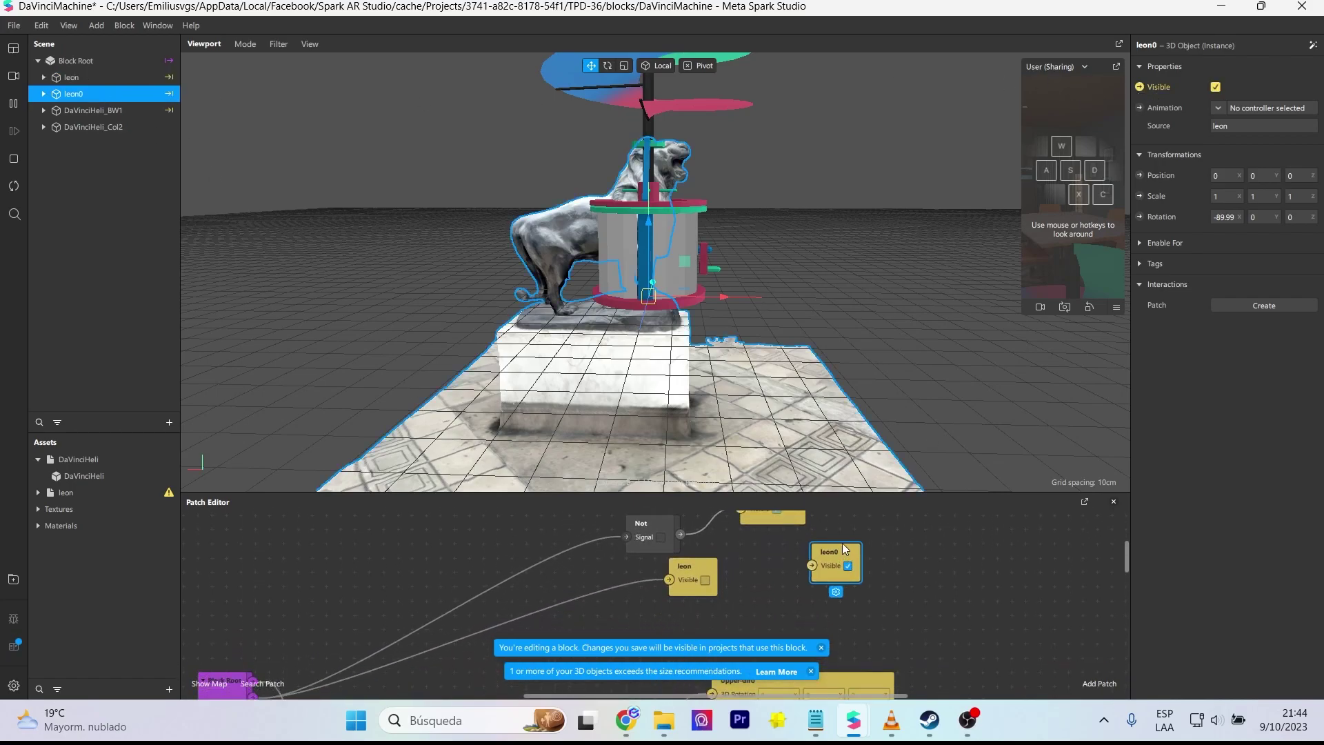
{"action": "scroll", "coordinate": [691, 551], "scroll_direction": "up", "scroll_amount": 1}
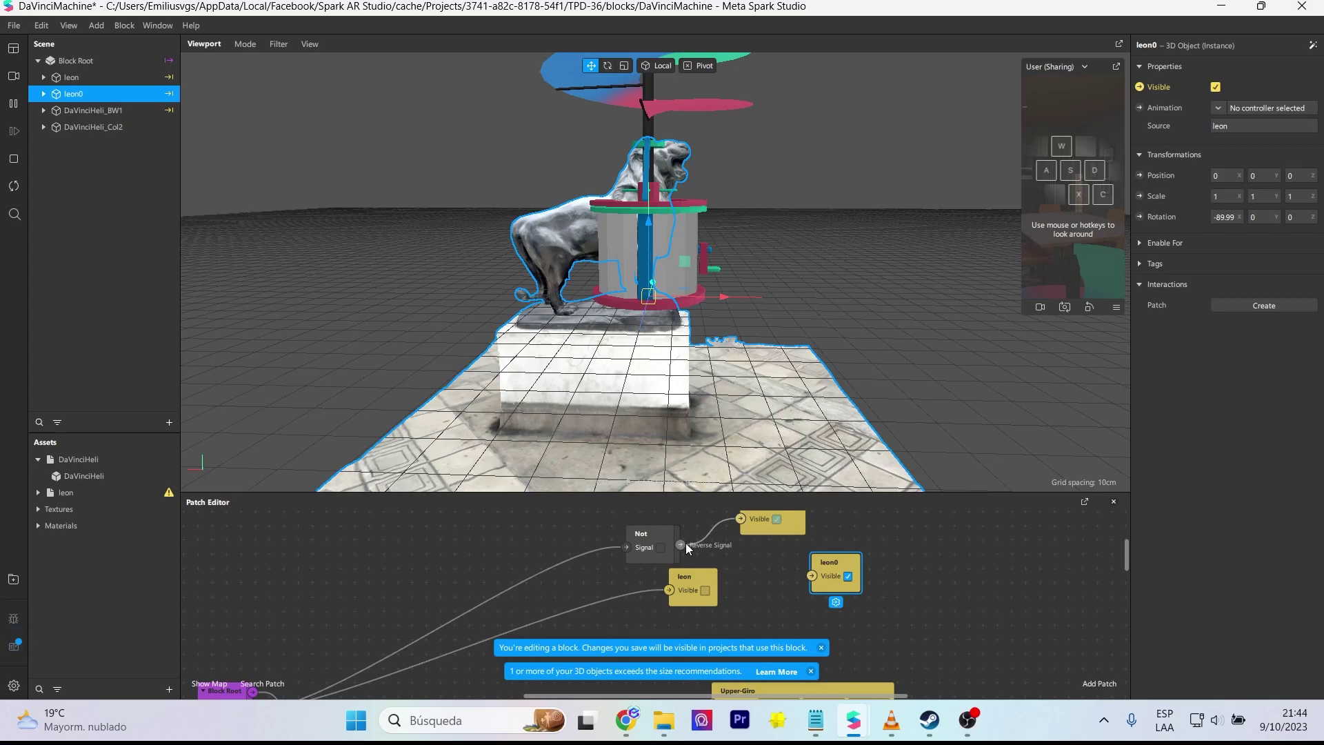
{"action": "left_click_drag", "start_coordinate": [803, 558], "coordinate": [756, 516]}
{"action": "left_click", "coordinate": [759, 523]}
{"action": "key", "text": "Delete"}
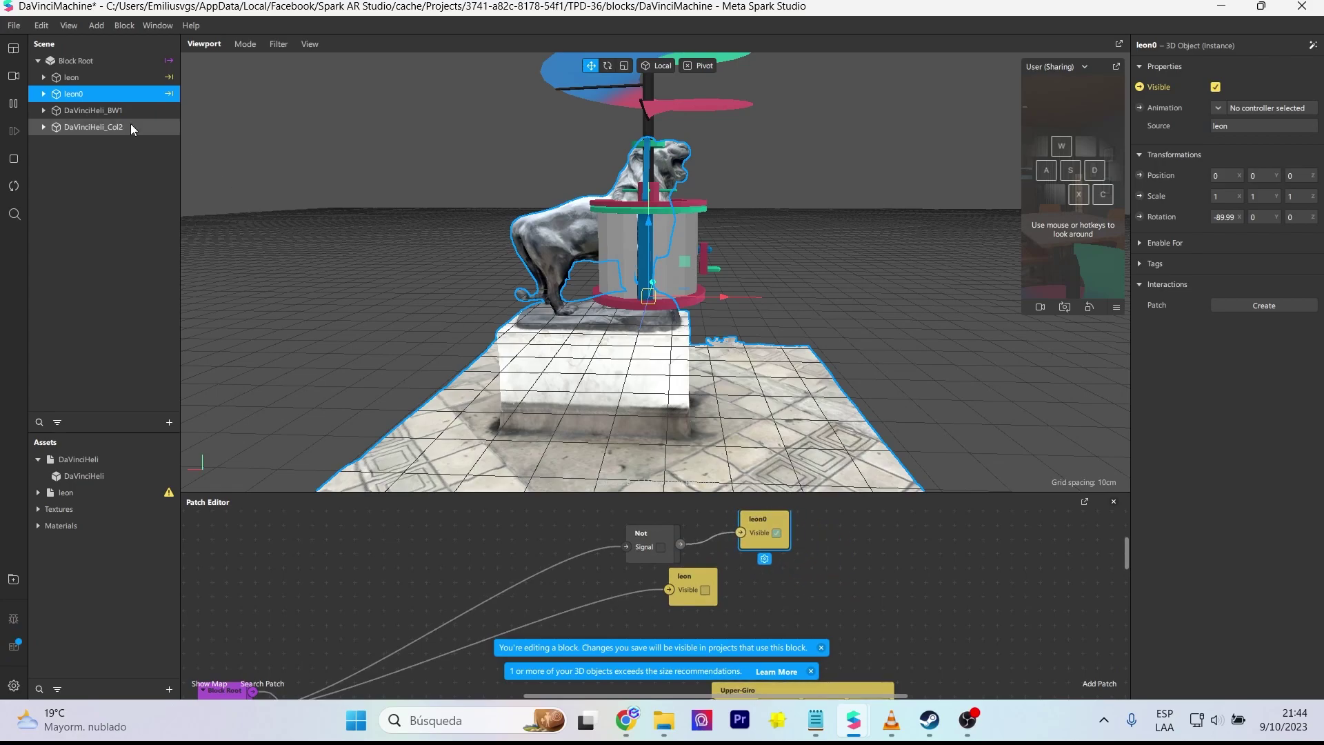
Step: Delete the DaVinciHeli_BW1 and DaVinciHeli_Col2 objects from the block's scene and select the Block Root
{"action": "left_click", "coordinate": [100, 112]}
{"action": "key", "text": "Delete"}
{"action": "left_click", "coordinate": [73, 60]}
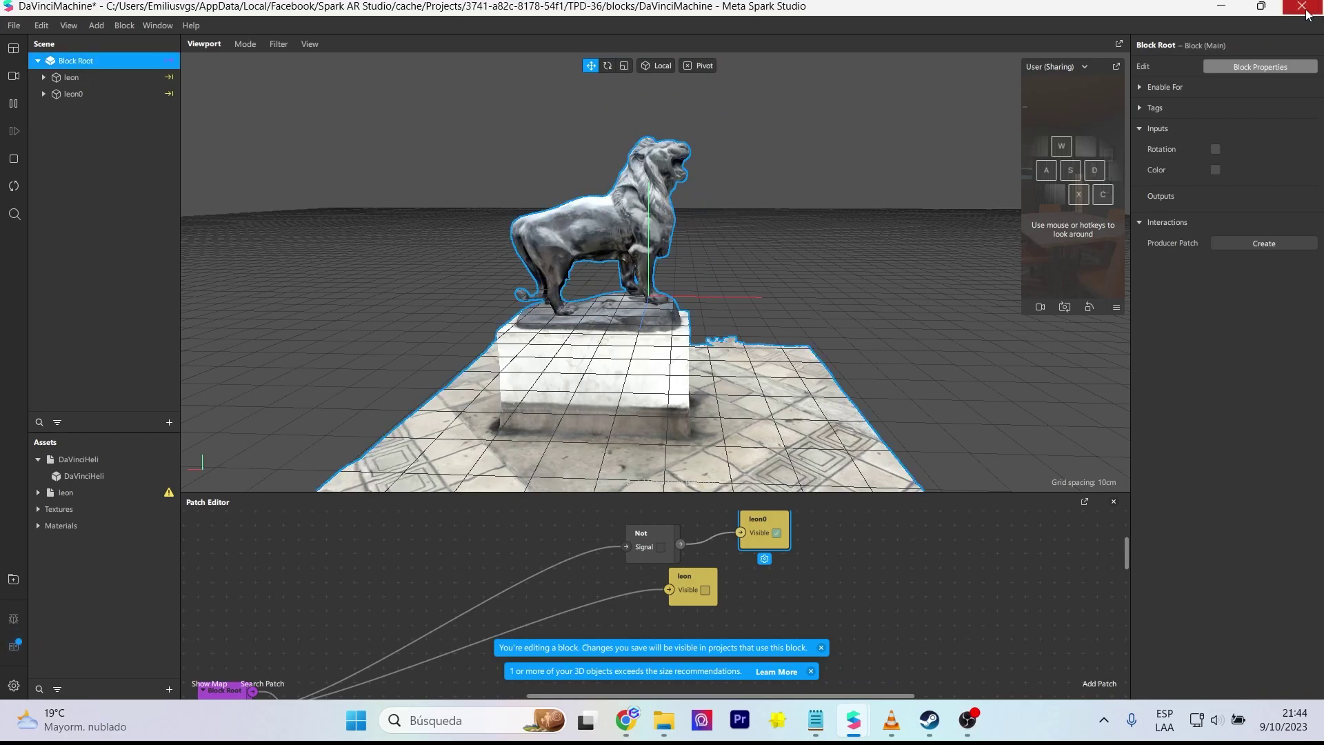
Step: Close the DaVinciMachine block, saving its changes, and place the lion on the table in the HiddenWorld preview
{"action": "left_click", "coordinate": [1306, 11]}
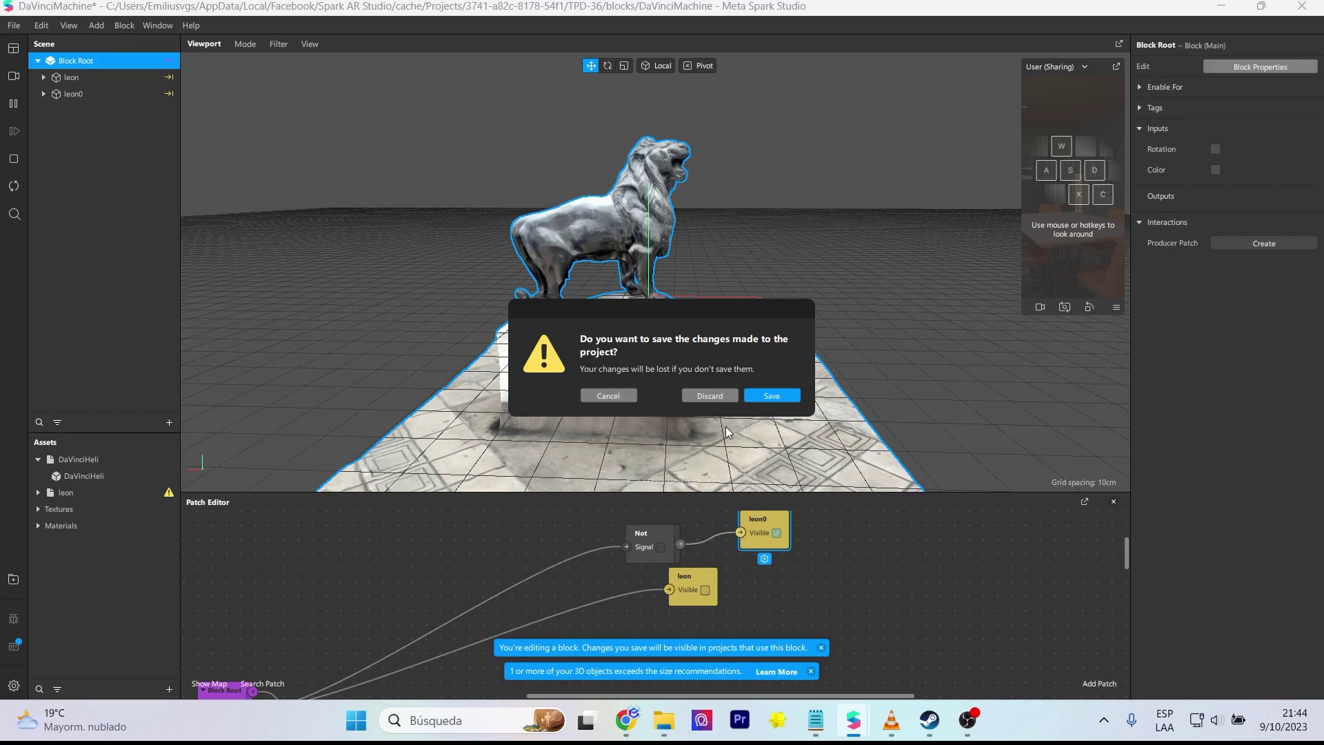
{"action": "left_click", "coordinate": [774, 397]}
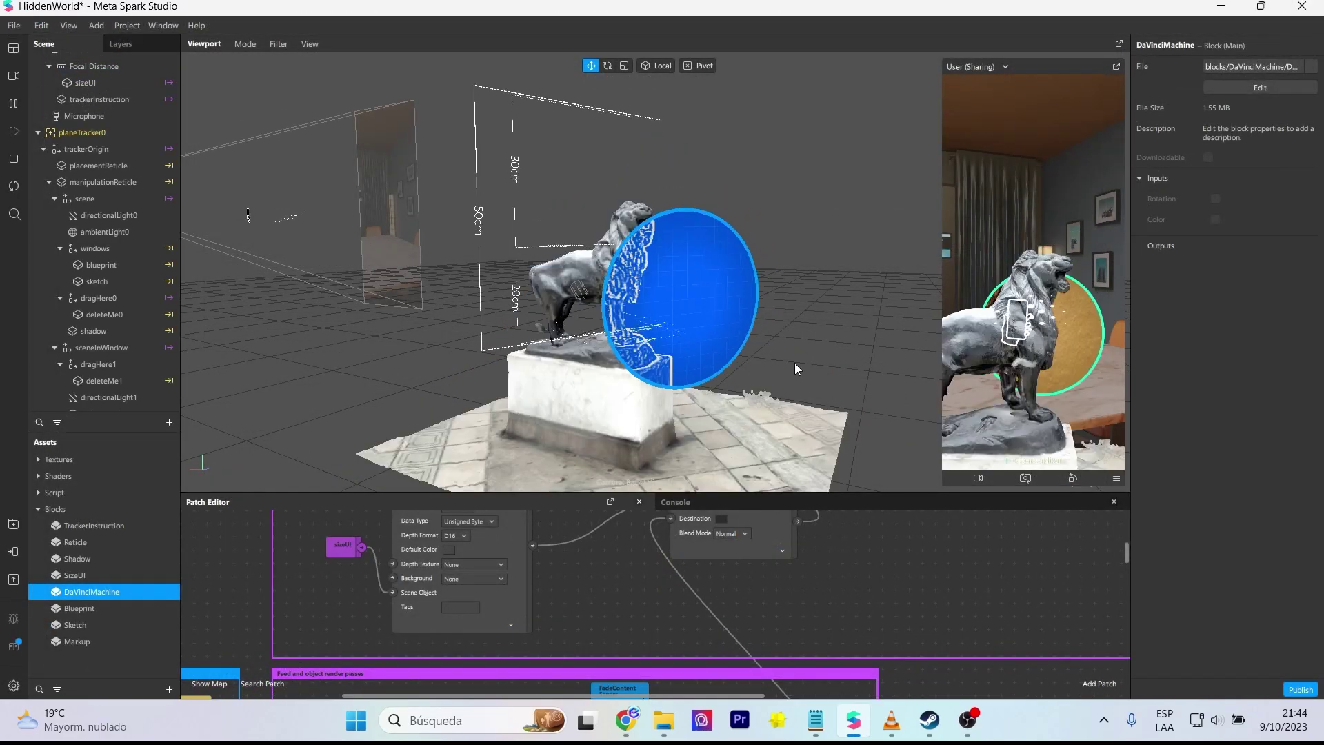
{"action": "left_click", "coordinate": [1019, 333]}
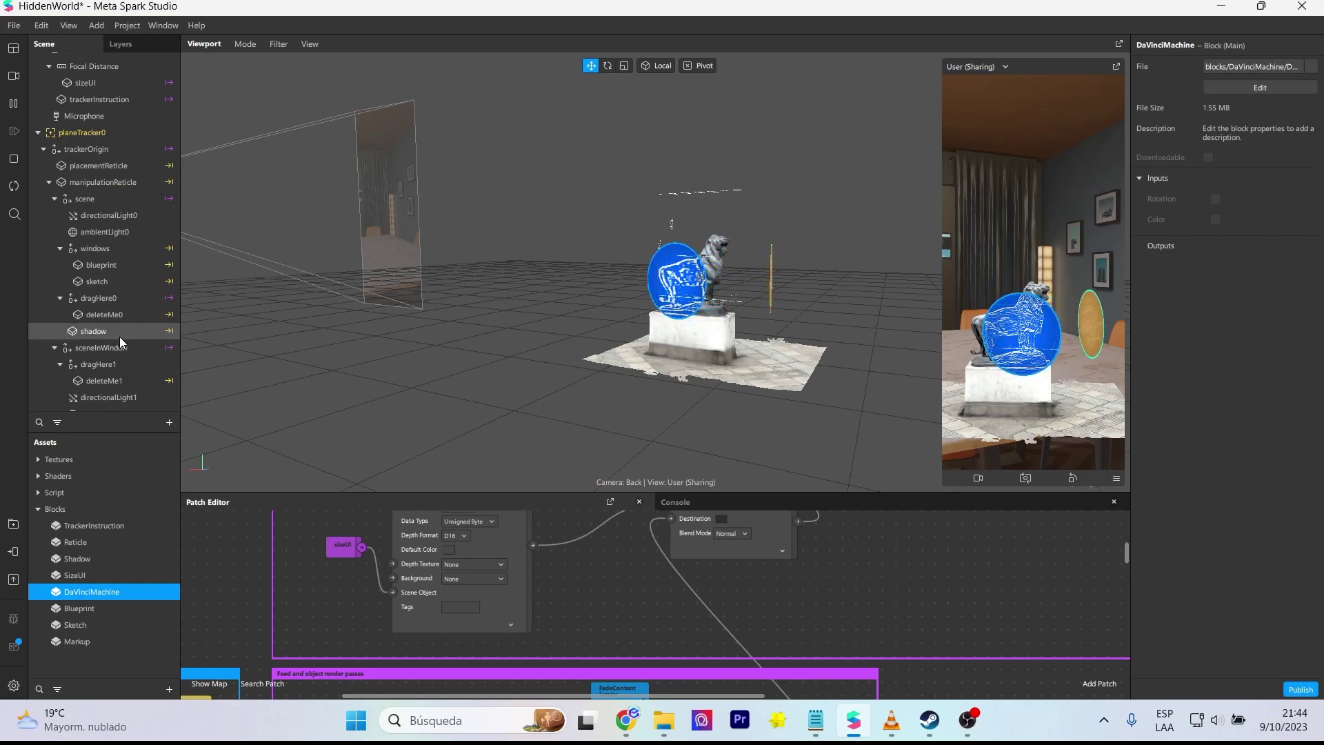
Step: Lower the deleteMe0 block along its vertical axis to a Y position of about -0.173
{"action": "scroll", "coordinate": [110, 355], "scroll_direction": "down", "scroll_amount": 1}
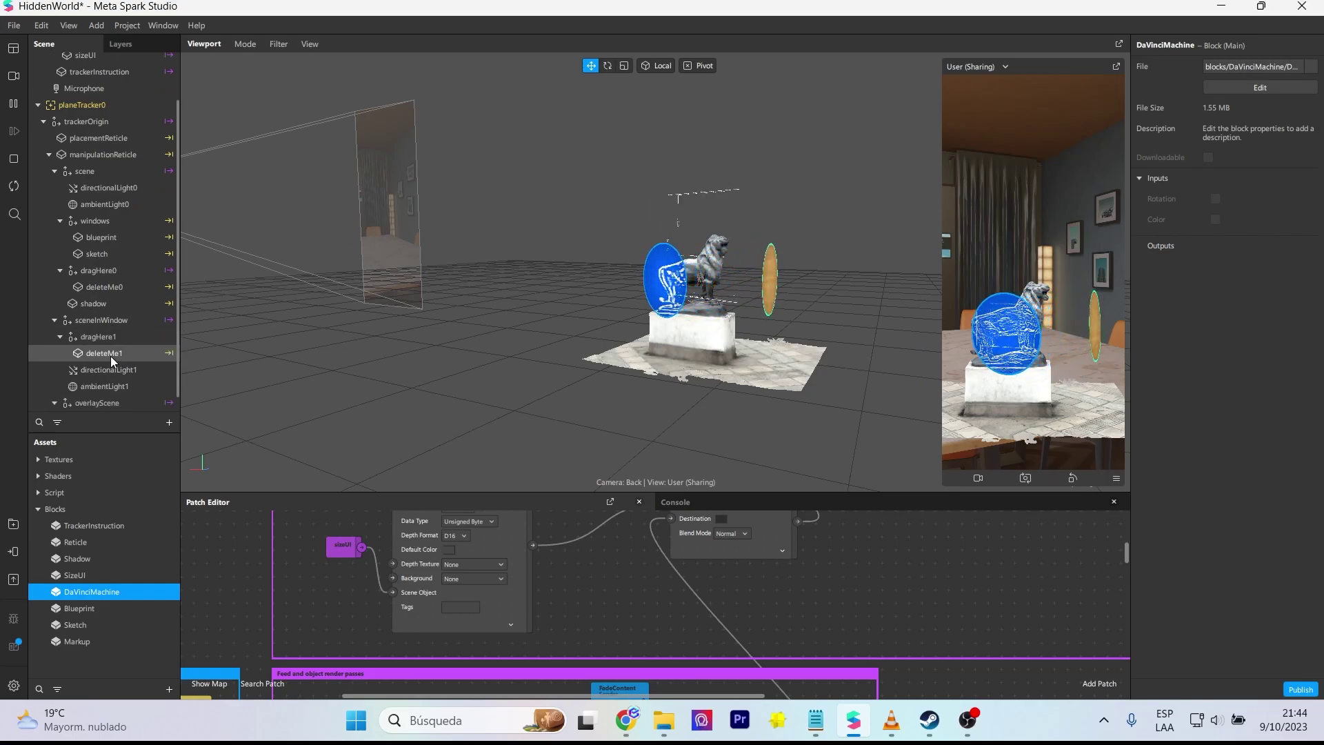
{"action": "left_click", "coordinate": [109, 293]}
{"action": "left_click_drag", "start_coordinate": [708, 238], "coordinate": [704, 250]}
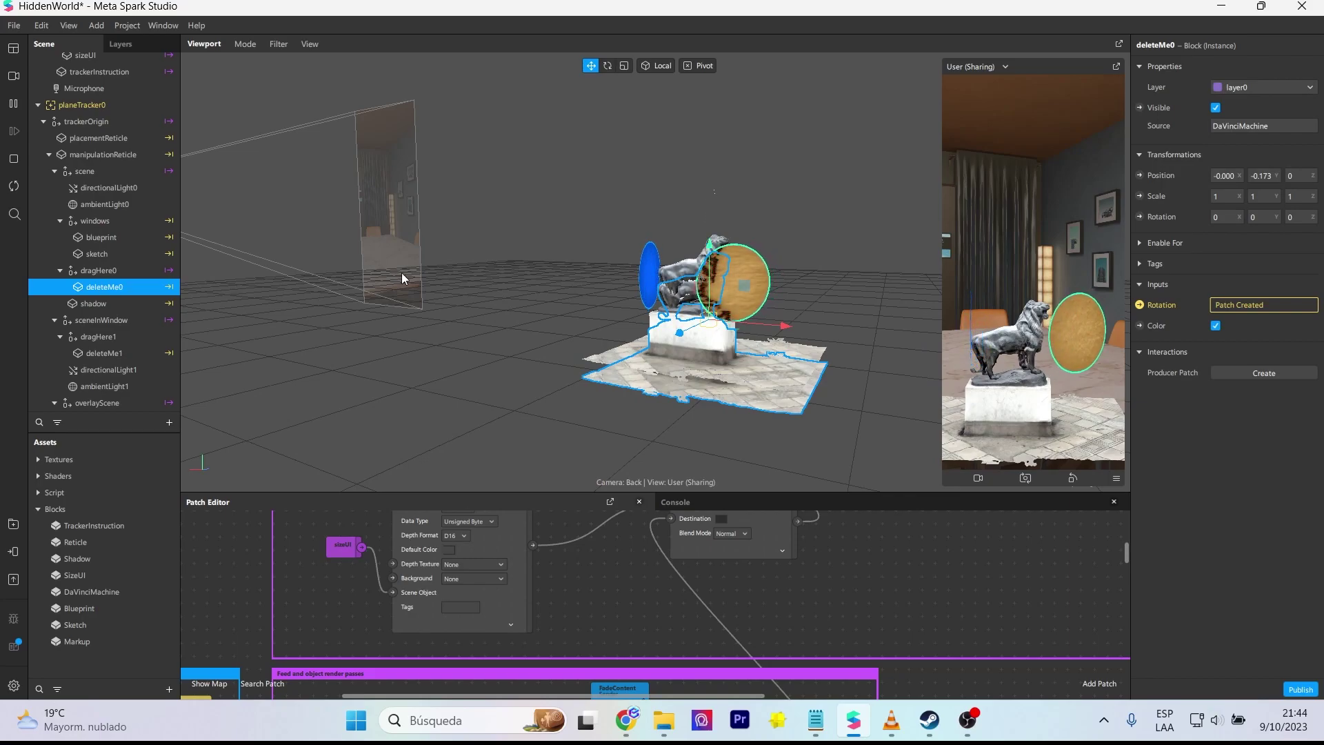
Step: Lower the deleteMe1 block along its vertical axis to line up with the deleteMe0 lion
{"action": "left_click", "coordinate": [105, 353]}
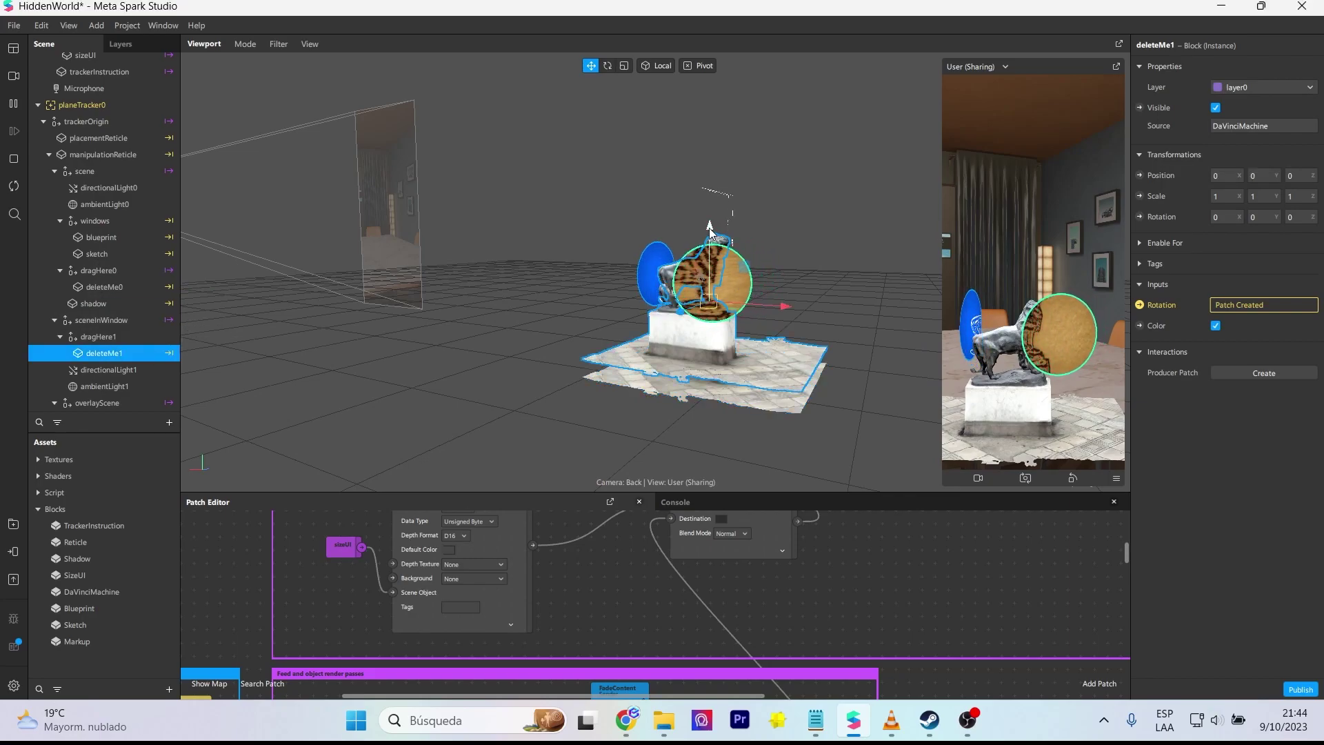
{"action": "left_click_drag", "start_coordinate": [709, 240], "coordinate": [699, 252]}
{"action": "mouse_move", "coordinate": [793, 311]}
{"action": "right_mouse_down"}
{"action": "mouse_move", "coordinate": [952, 302]}
{"action": "mouse_move", "coordinate": [797, 329]}
{"action": "right_mouse_up"}
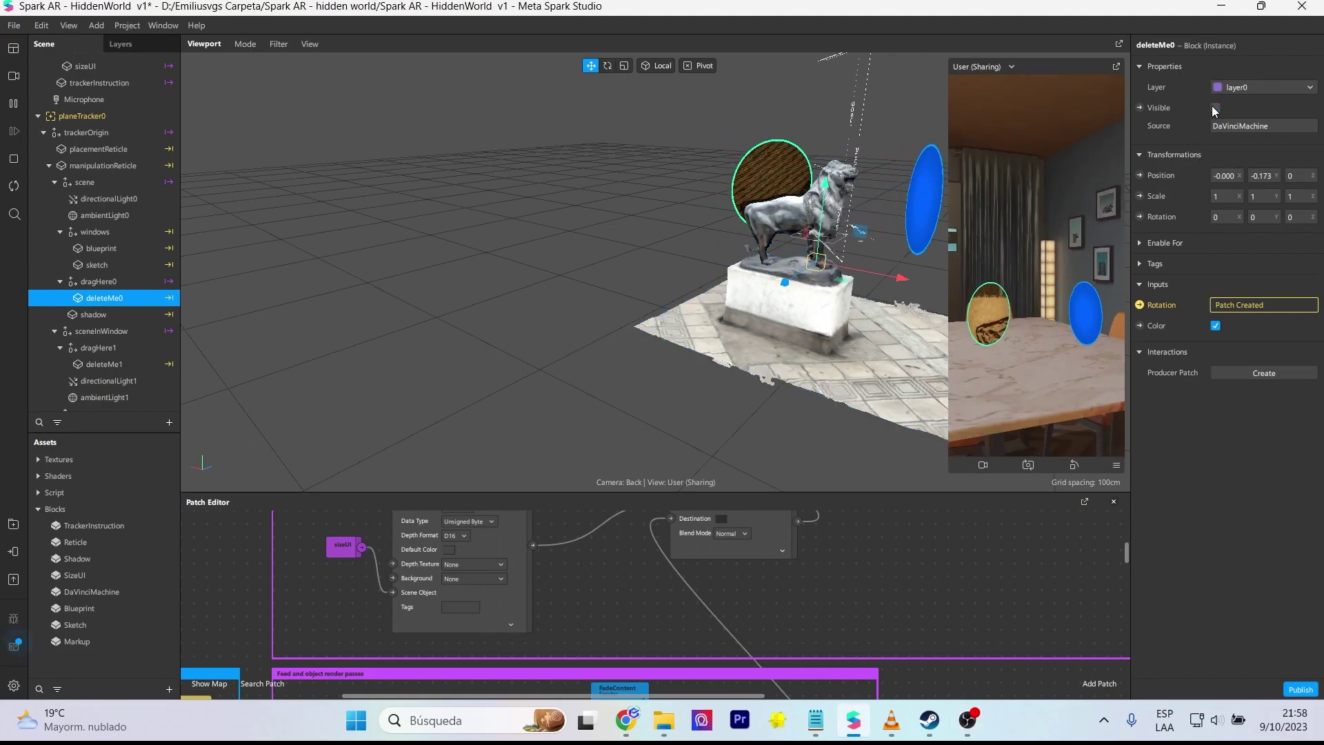
Step: Delete the overlayScene null object together with its Markup block, and save the project
{"action": "left_click_drag", "start_coordinate": [76, 641], "coordinate": [154, 269]}
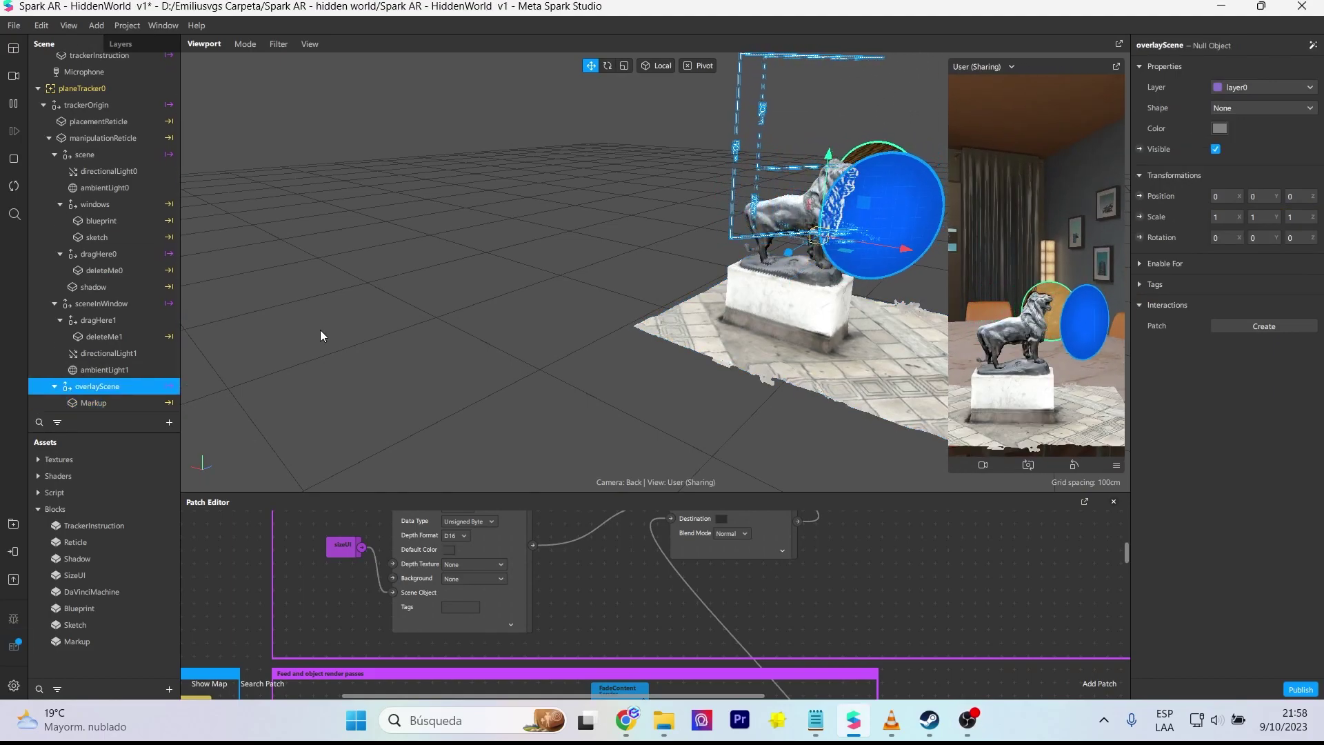
{"action": "key", "text": "Delete"}
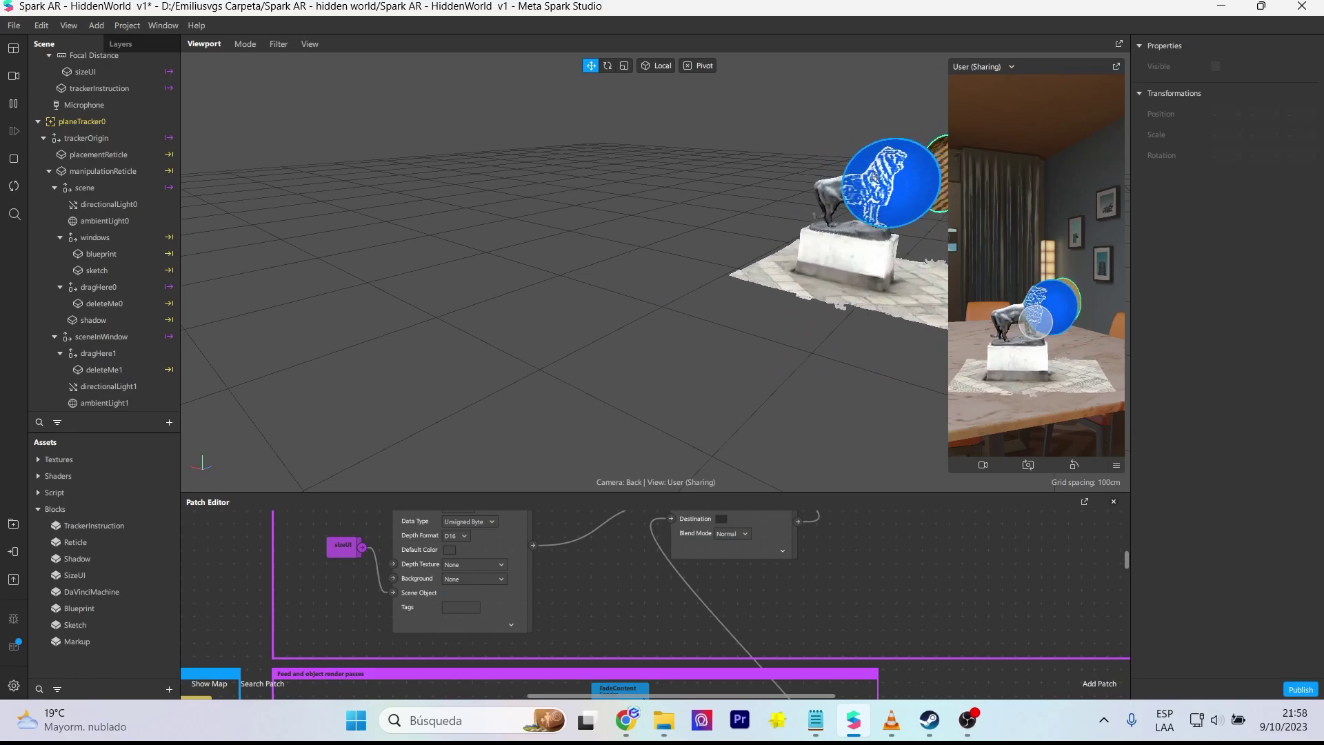
{"action": "key", "text": "ctrl+s"}
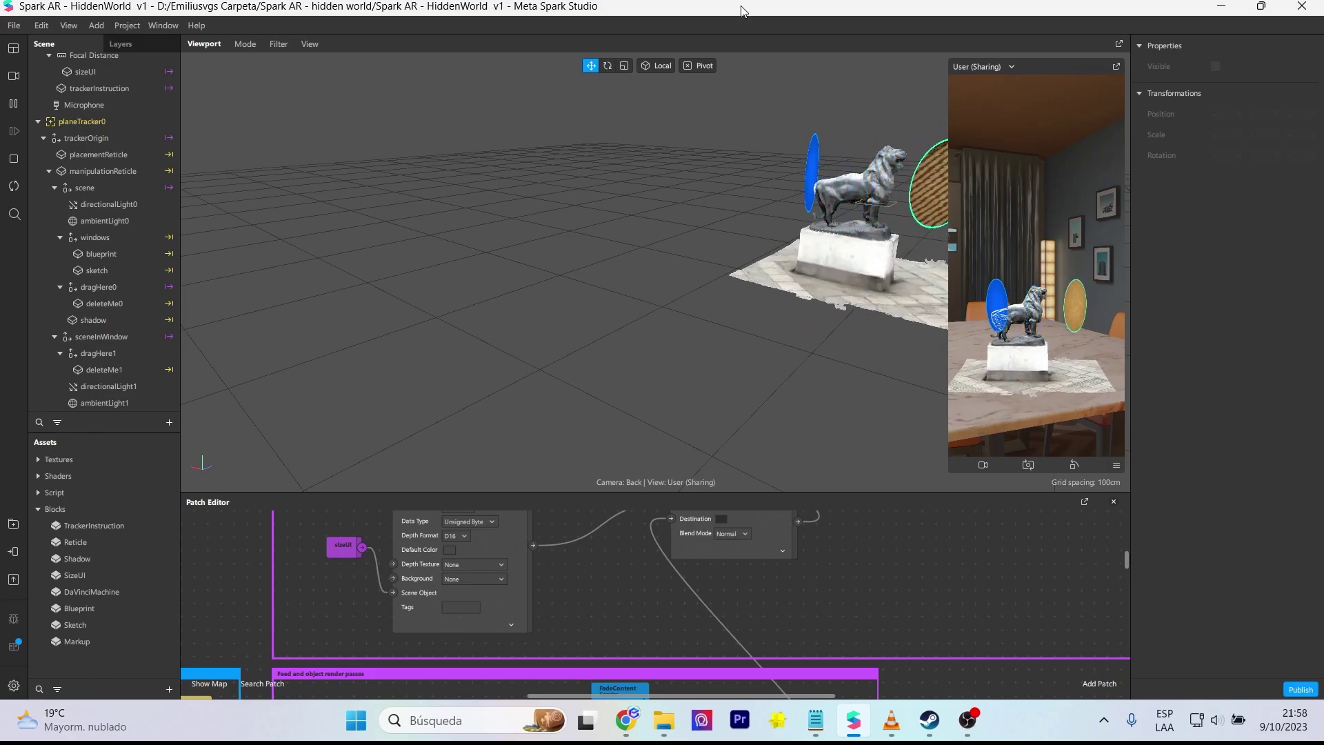
Step: Set the blueprint window's background color to green (#00ff7f) and its line color to black
{"action": "left_click", "coordinate": [104, 254]}
{"action": "left_click", "coordinate": [1220, 367]}
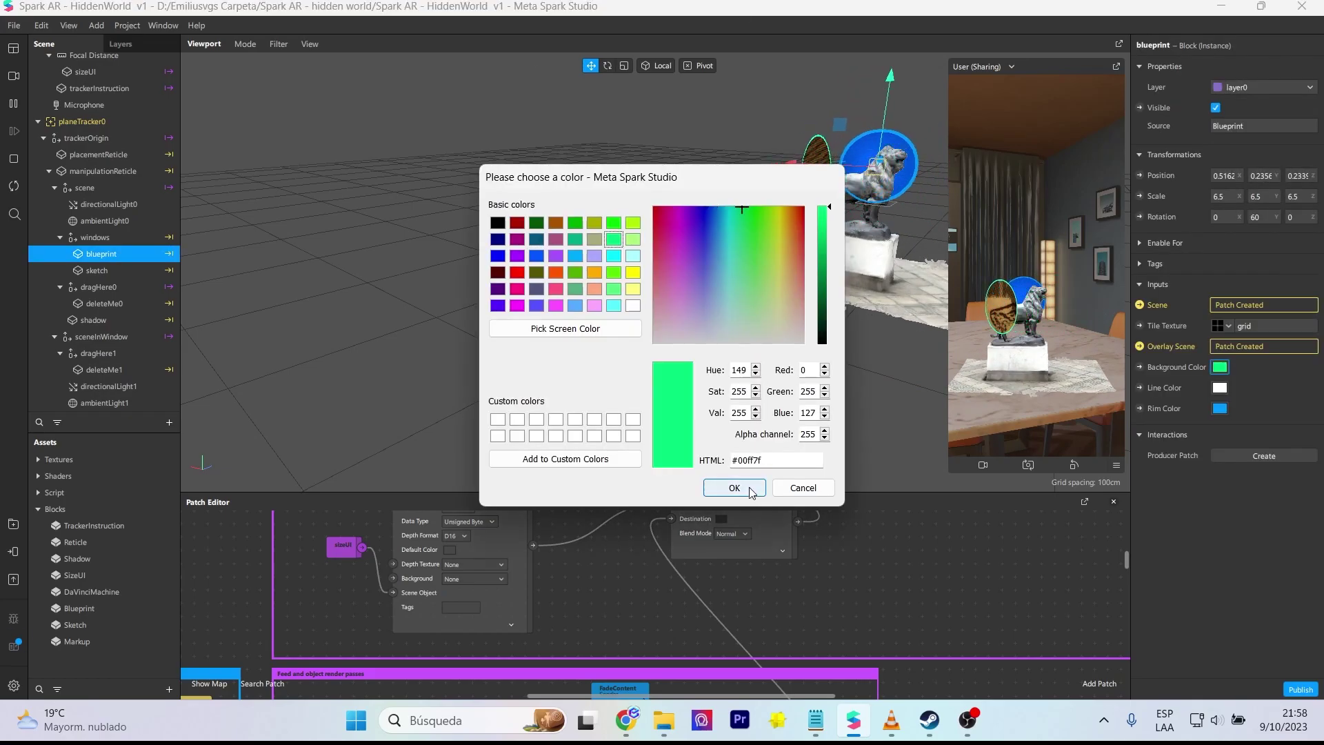
{"action": "left_click", "coordinate": [748, 488]}
{"action": "left_click", "coordinate": [1219, 387]}
{"action": "left_click", "coordinate": [742, 487]}
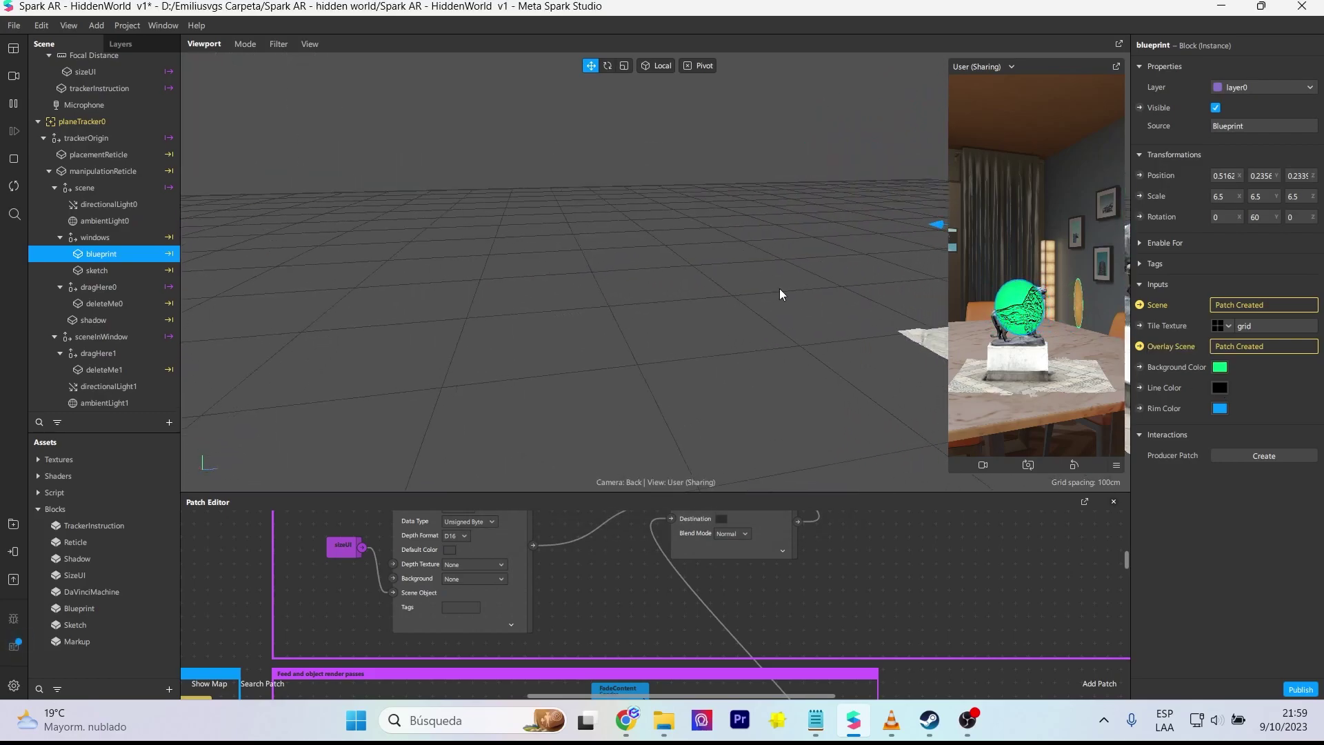
Step: Give the sketch window a dark red background, a light purple Sketch Color 0 and a dark red (#aa0000) Sketch Color 1
{"action": "left_click", "coordinate": [97, 271]}
{"action": "left_click", "coordinate": [1219, 367]}
{"action": "key", "text": "Return"}
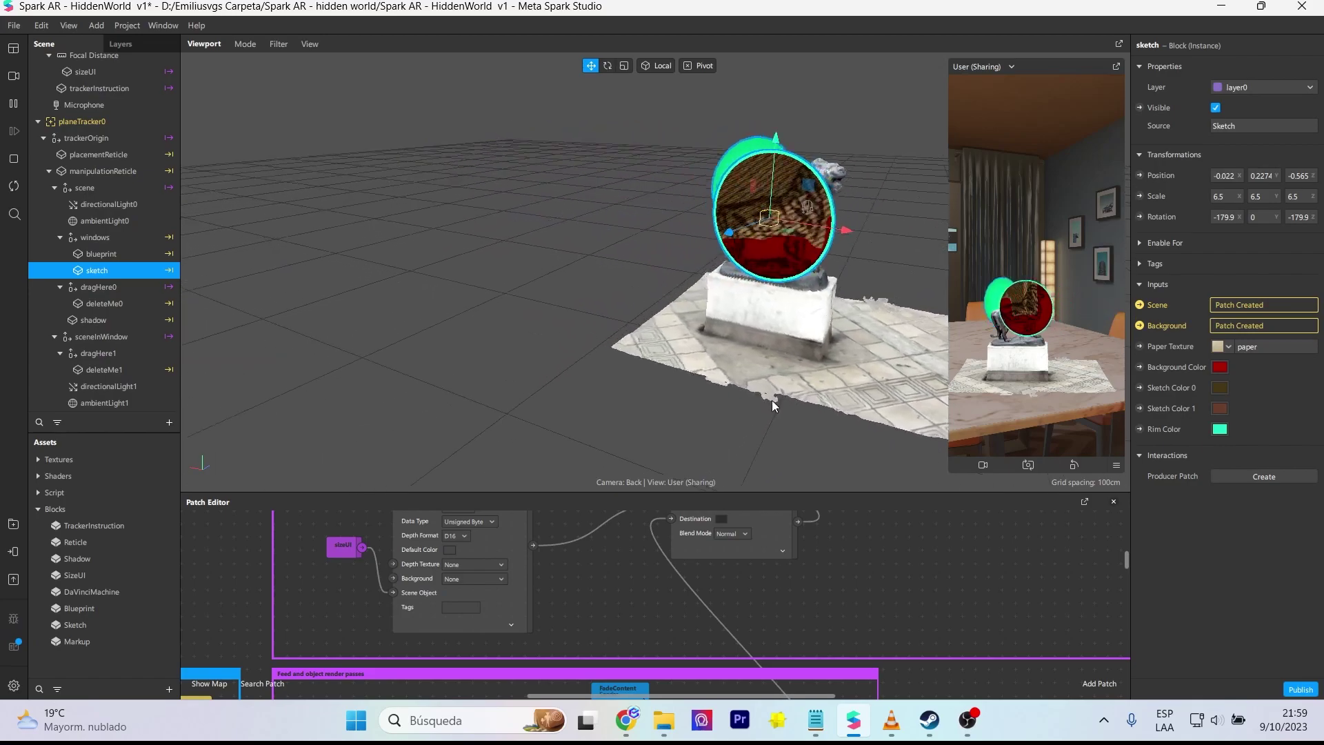
{"action": "left_click", "coordinate": [1219, 408]}
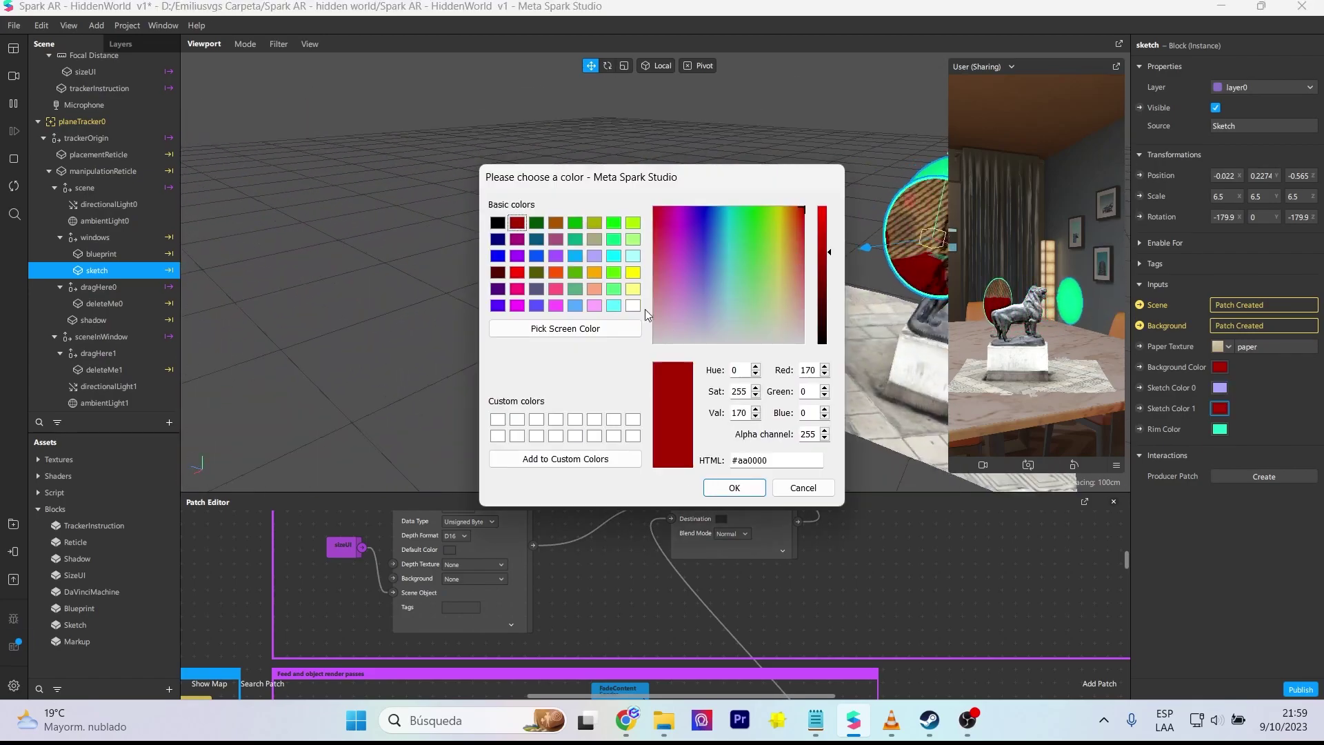
{"action": "key", "text": "Return"}
Step: Change the sketch window's background color to cyan and open Sketch Color 0 for editing
{"action": "left_click", "coordinate": [1219, 367]}
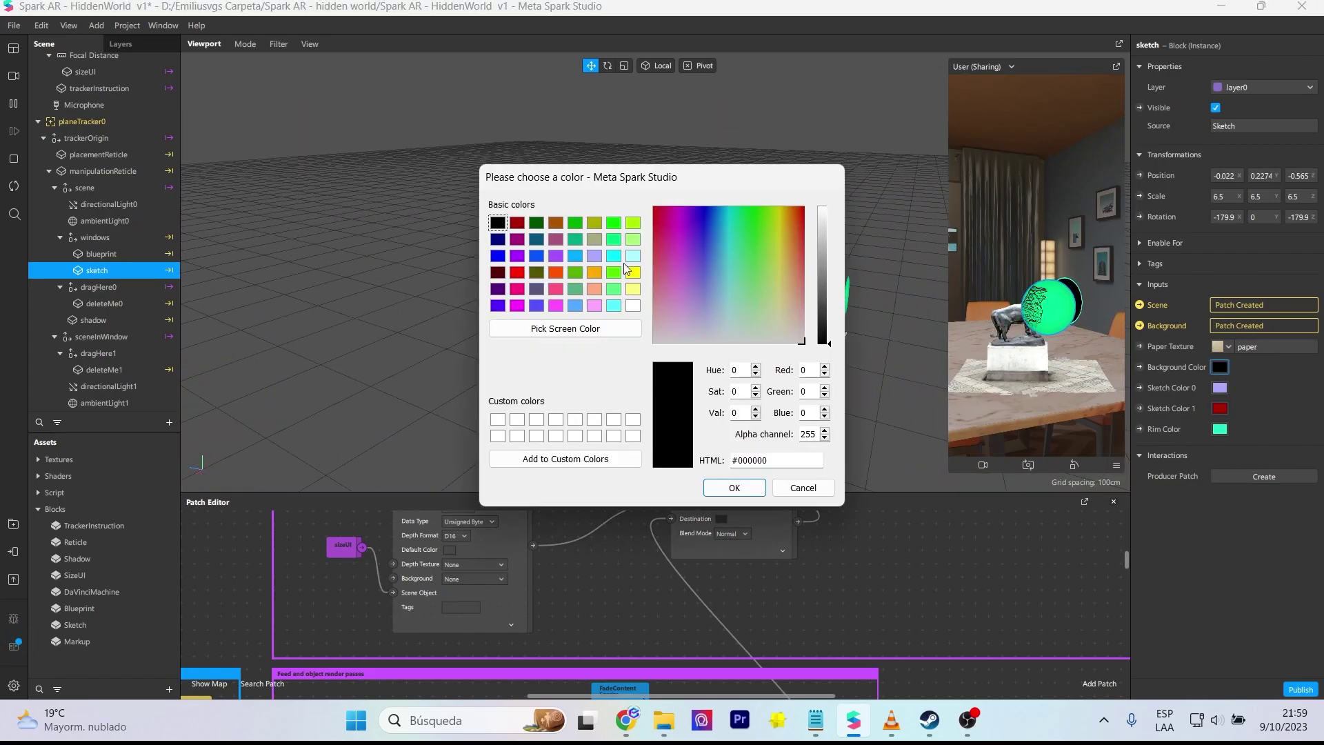
{"action": "left_click", "coordinate": [620, 260]}
{"action": "key", "text": "Return"}
{"action": "left_click", "coordinate": [1219, 387]}
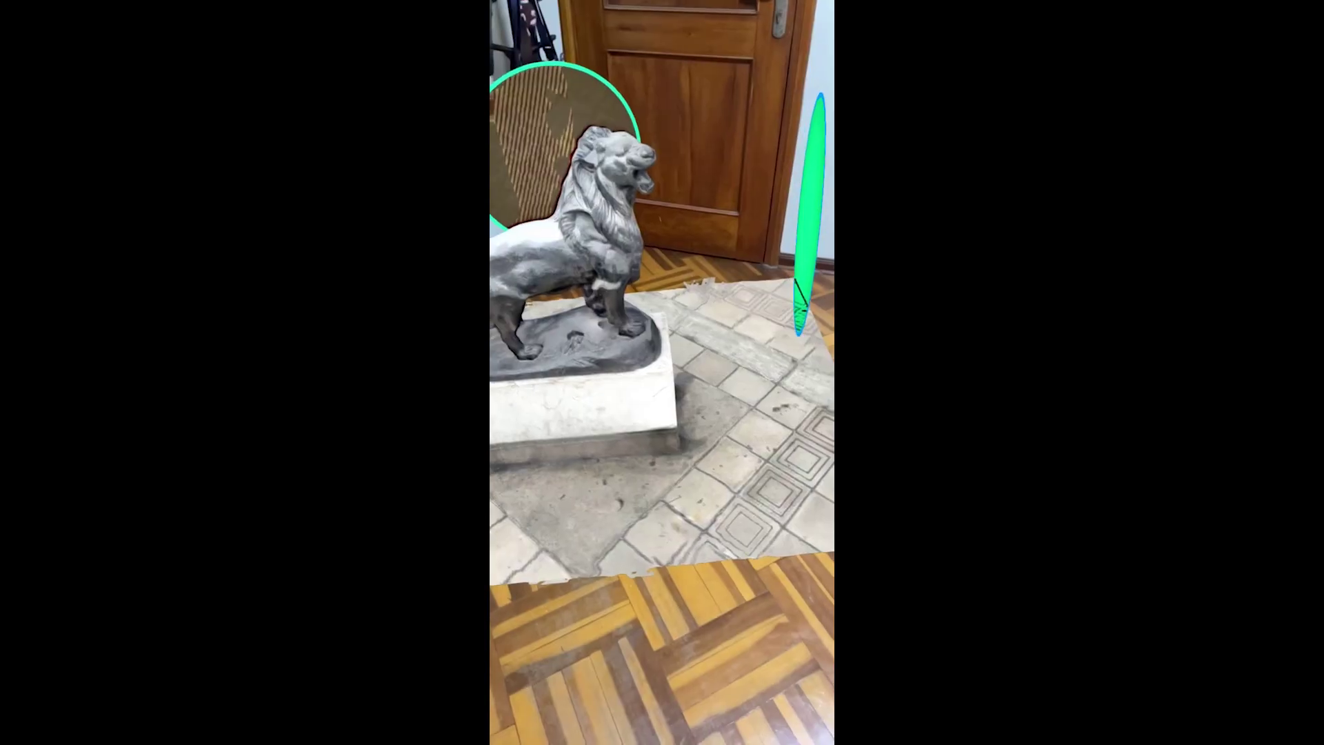